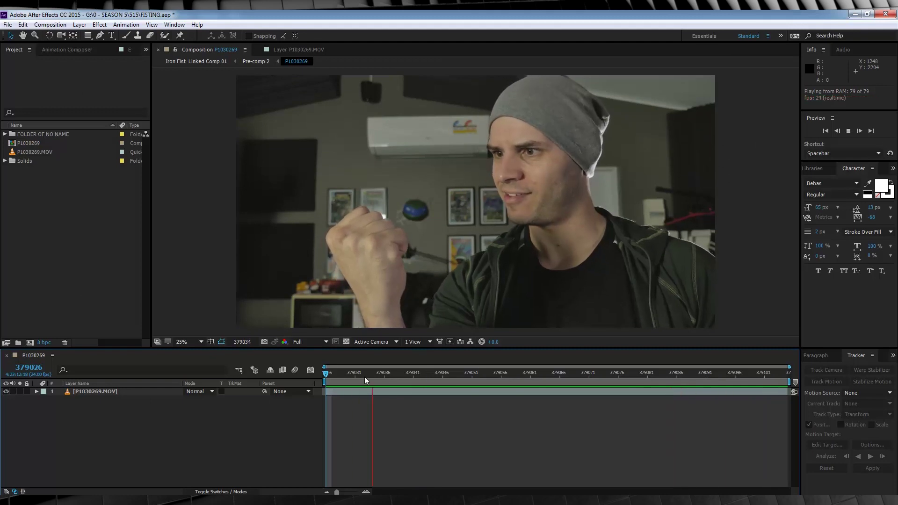
Stop the preview, create a null object named handtrack, and reselect the P1030269.MOV layer.
click(325, 376)
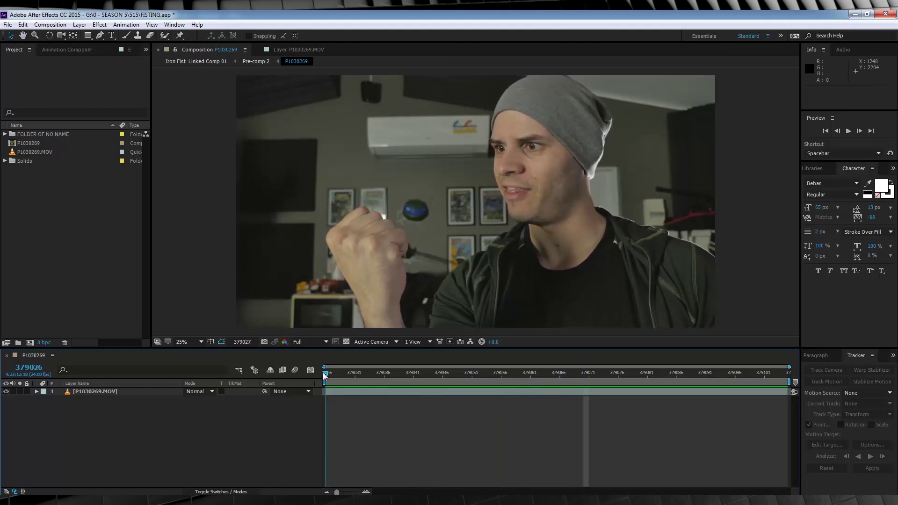
click(80, 24)
mouse_move(155, 35)
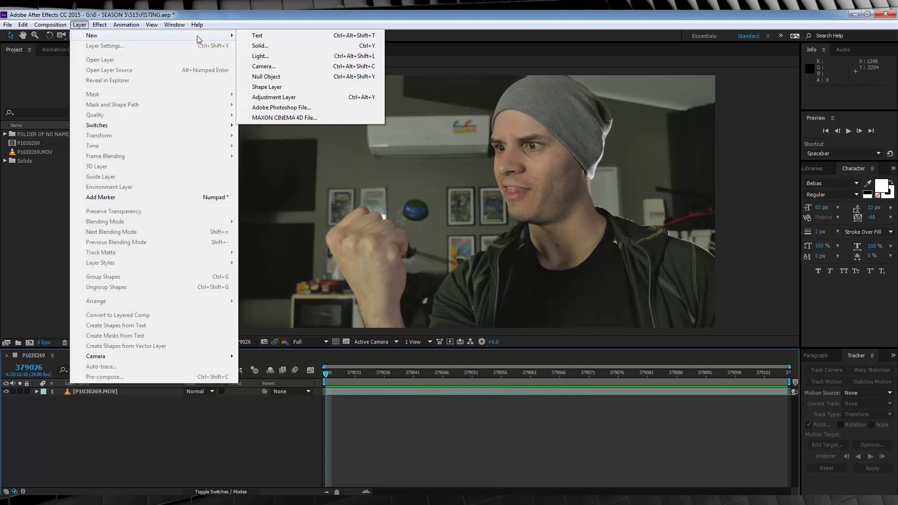
click(271, 78)
text(handtrack)
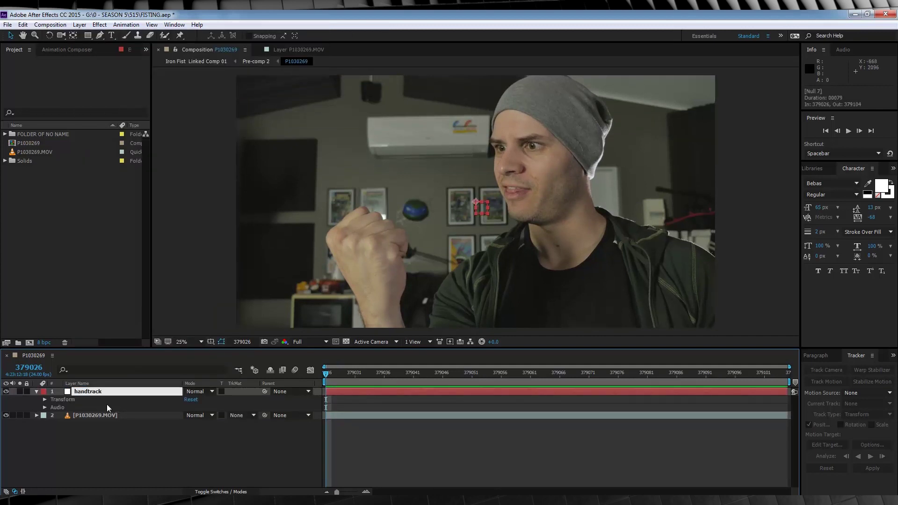
click(112, 436)
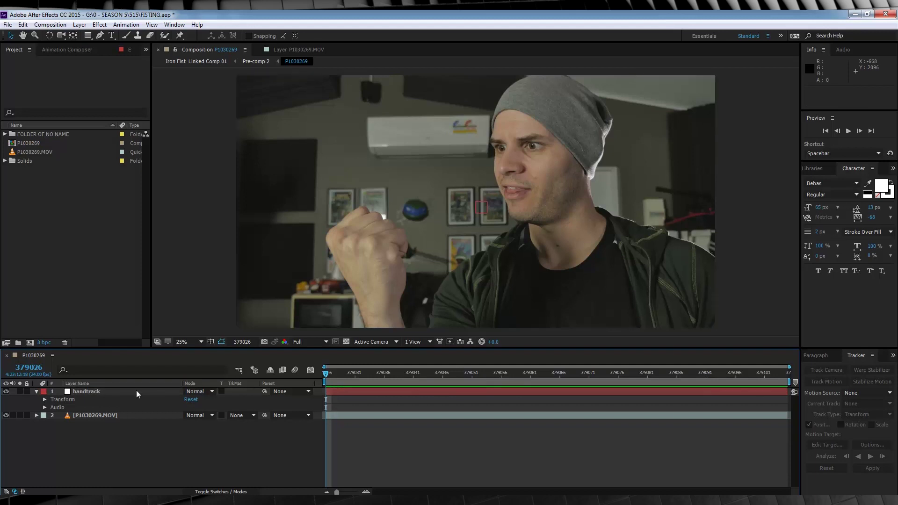
click(105, 416)
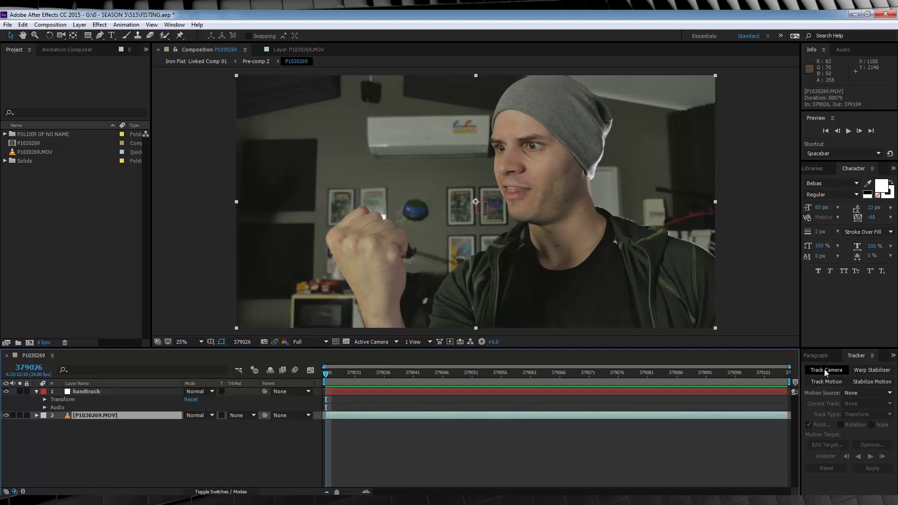
Place a track point on the fist and analyze its motion forward through the clip.
click(829, 383)
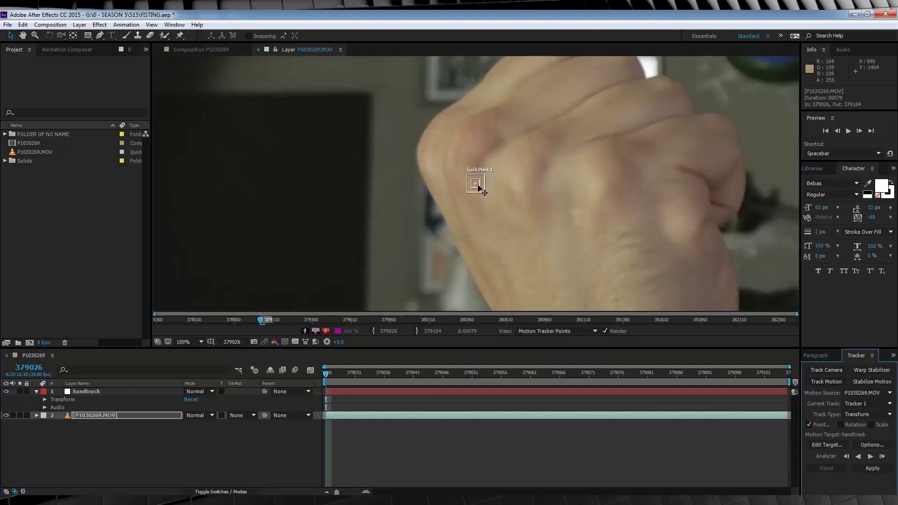
drag(602, 148, 602, 148)
scroll(597, 161, up, 2)
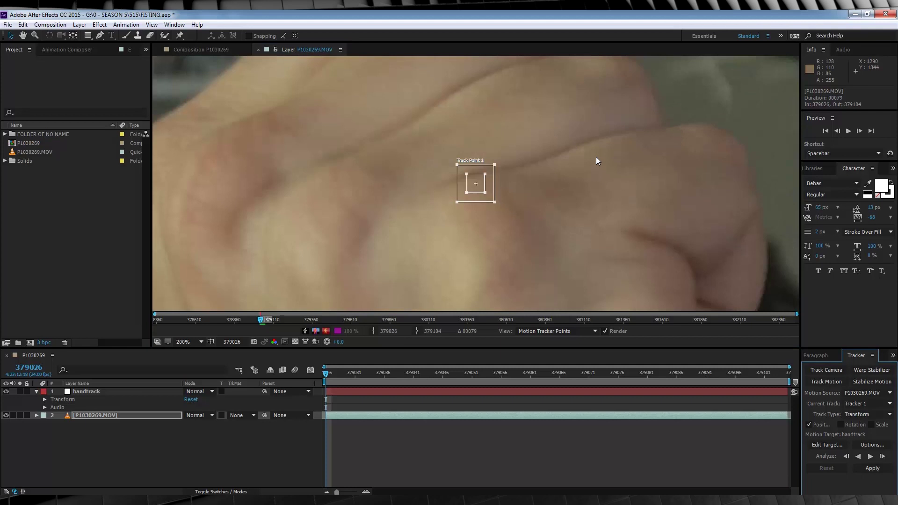
scroll(582, 157, down, 2)
scroll(568, 205, down, 3)
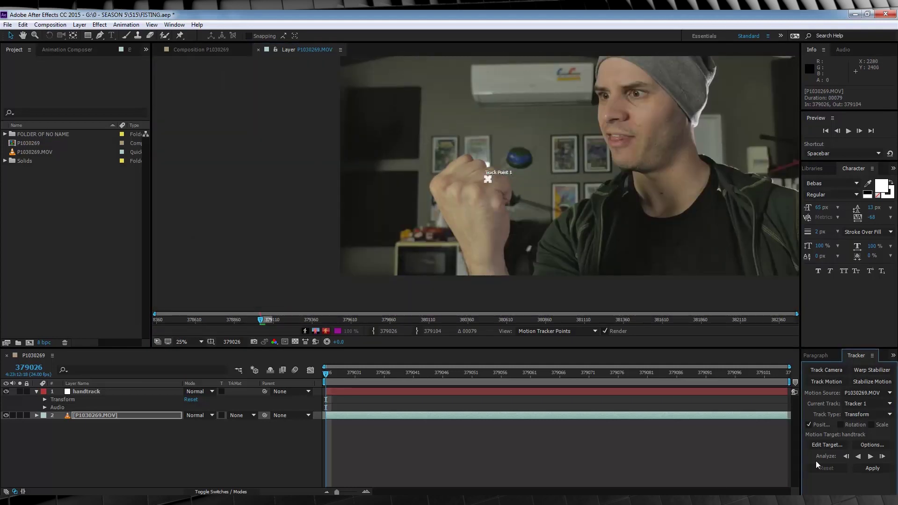
click(872, 457)
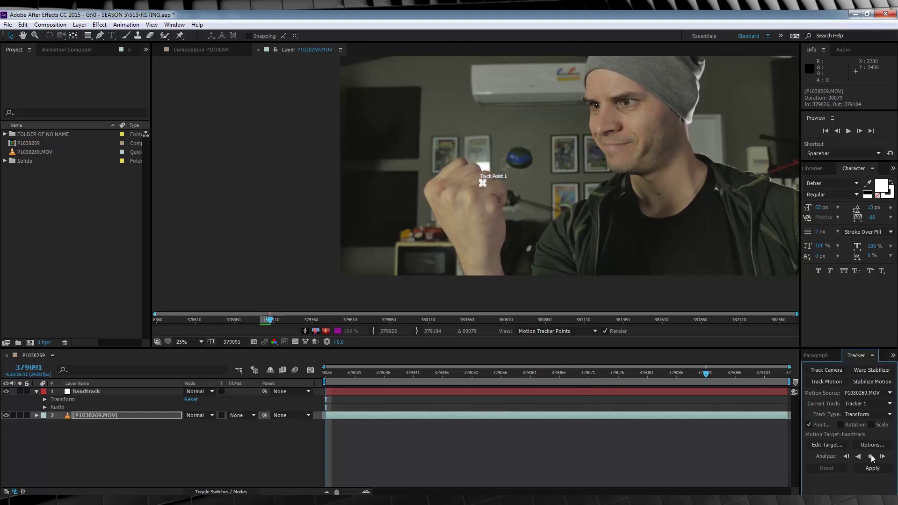
Apply the fist track to the handtrack null in both X and Y.
click(830, 446)
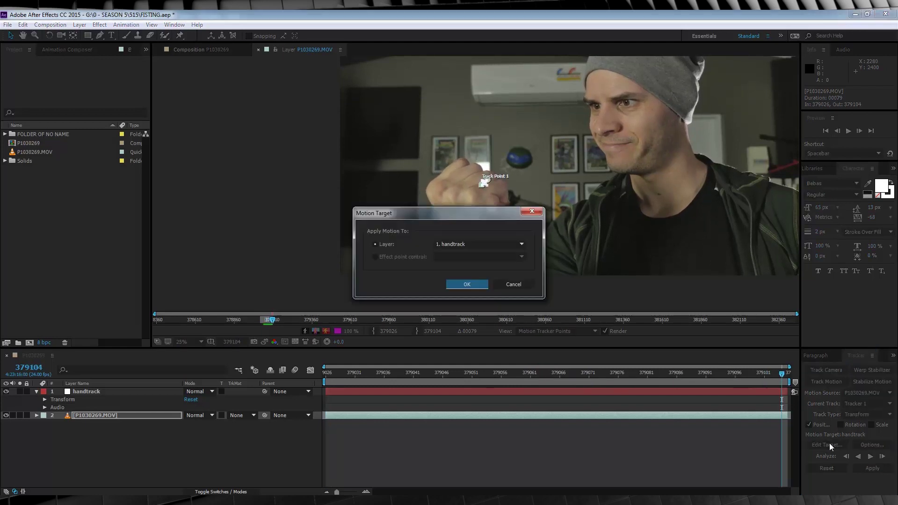
click(467, 284)
click(877, 469)
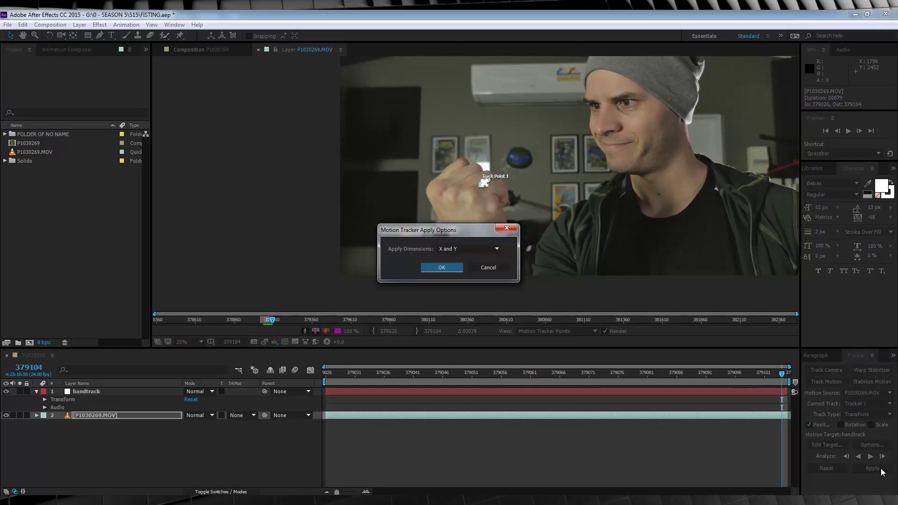
click(441, 269)
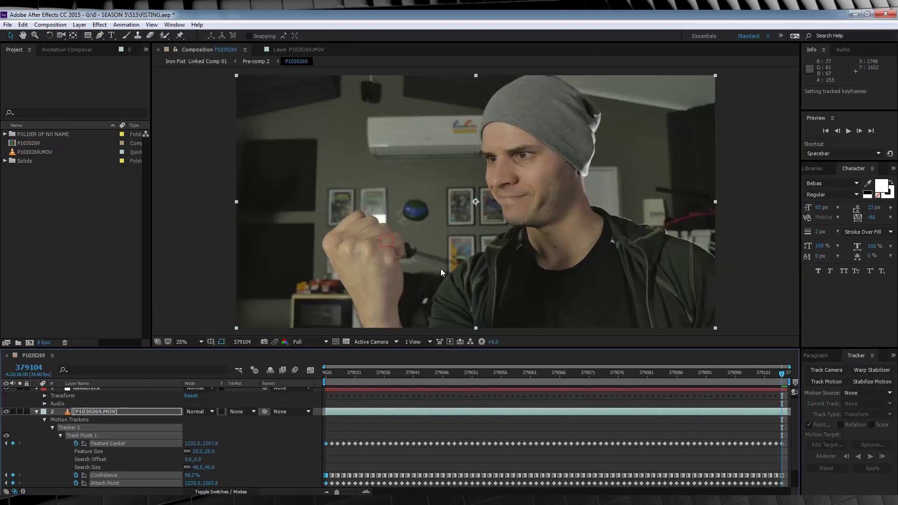
Collapse the footage and handtrack layer properties and scrub to a later frame.
click(38, 412)
click(37, 392)
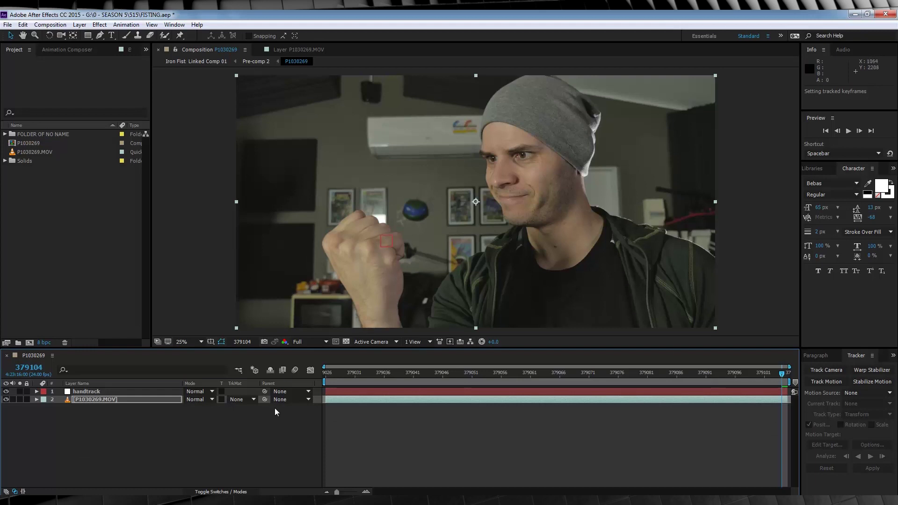
drag(326, 374, 340, 375)
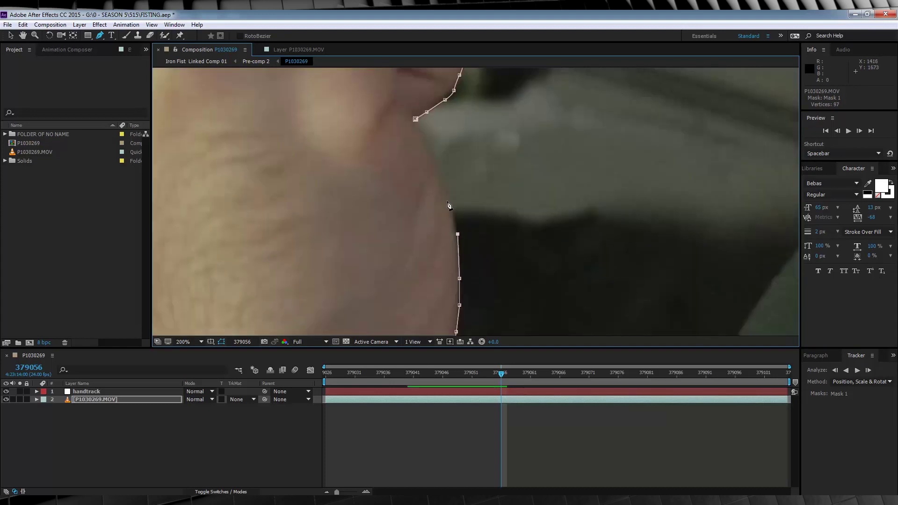
Close the RotoBezier mask around the fist and set the viewer magnification to Fit.
click(436, 163)
key(comma)
key(comma)
click(244, 471)
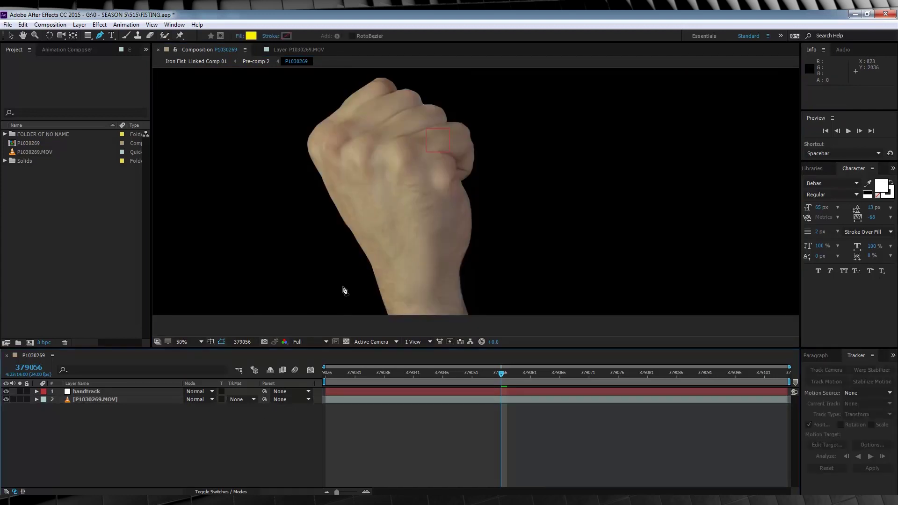
key(comma)
key(comma)
click(182, 342)
click(204, 181)
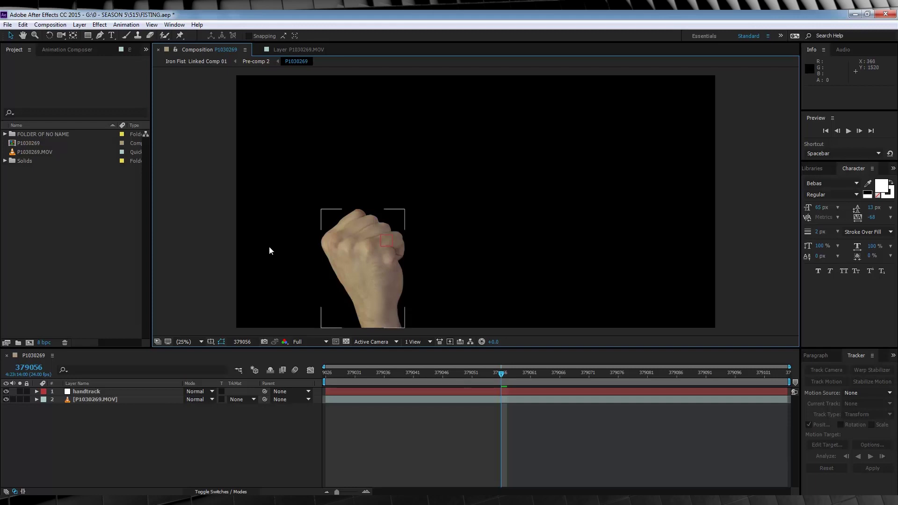
Queue the current masked frame with Save Frame As and open its Photoshop output settings.
click(63, 26)
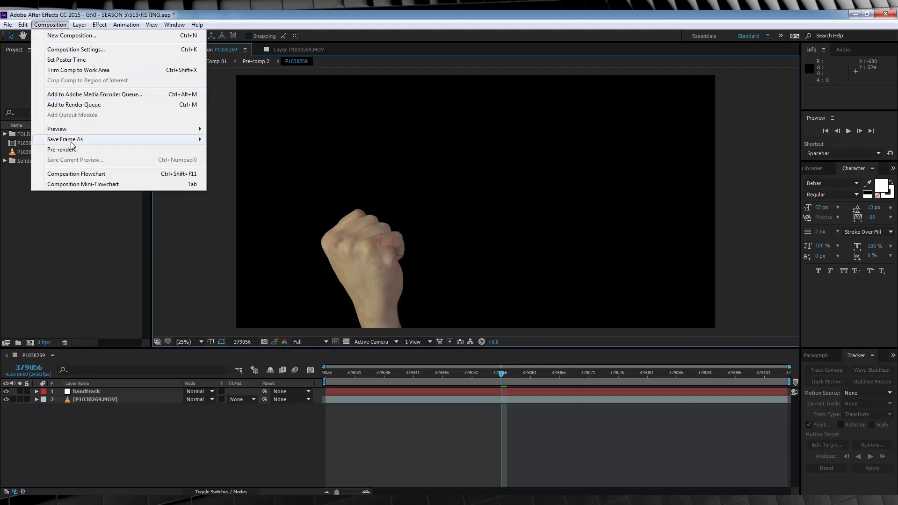
click(235, 145)
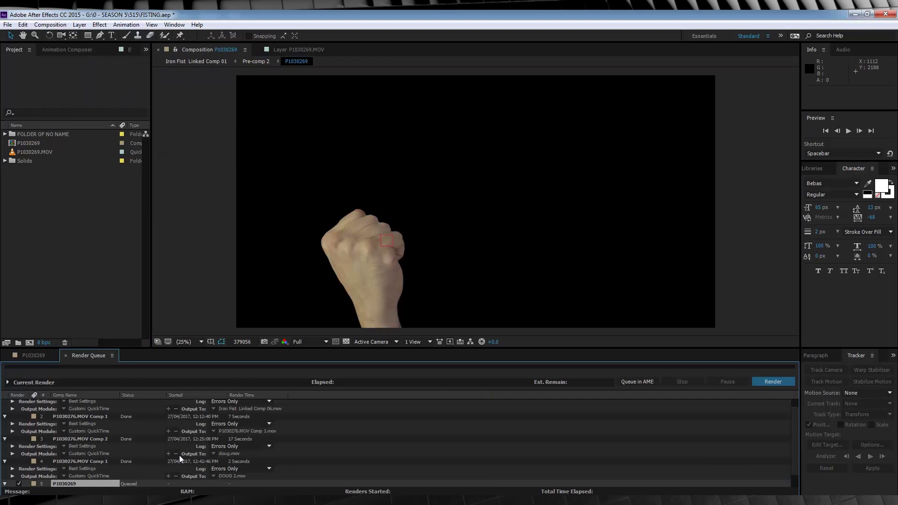
scroll(180, 459, down, 1)
click(80, 483)
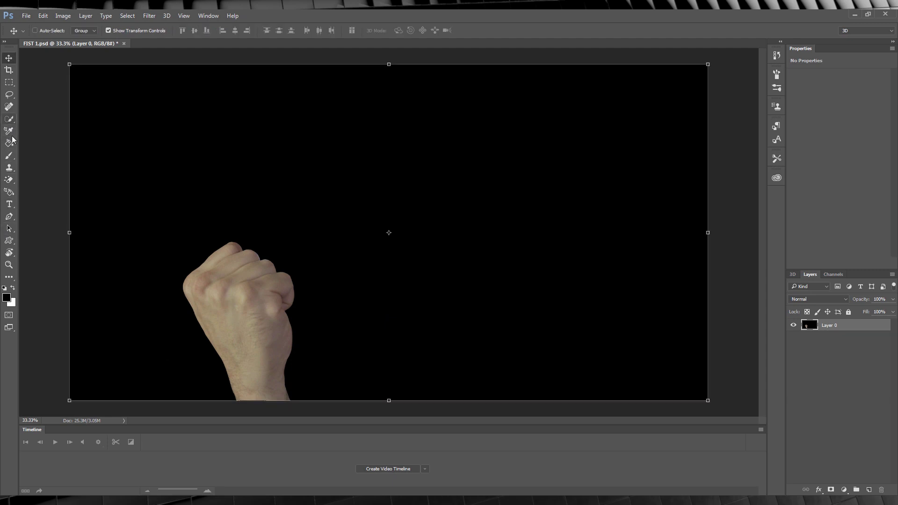
Delete the black background with the Magic Wand, then switch to the Move tool.
click(9, 180)
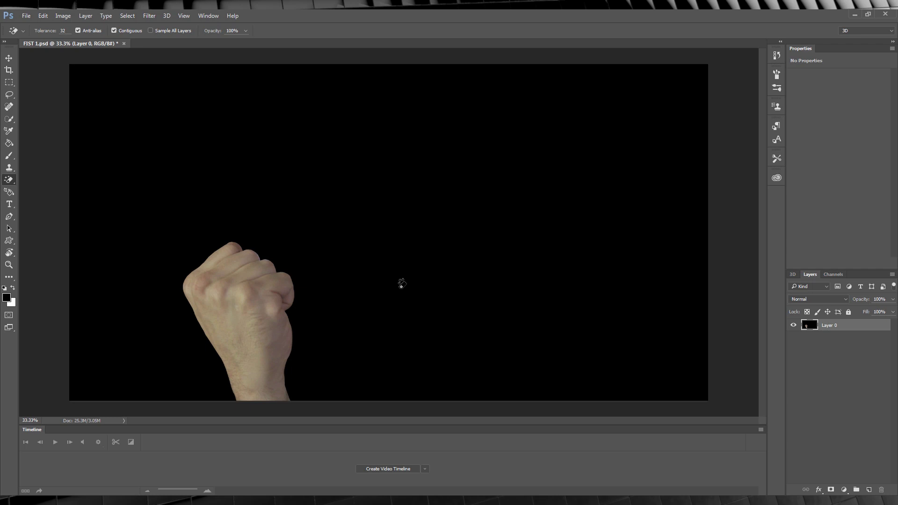
click(402, 283)
key(Delete)
click(8, 58)
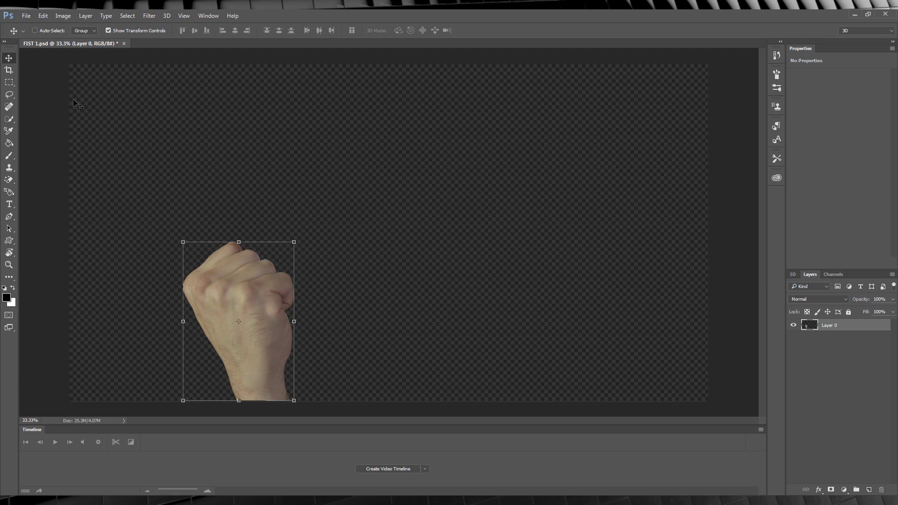
Invert the fist's colours and convert it to grayscale with Black & White.
click(63, 16)
mouse_move(77, 40)
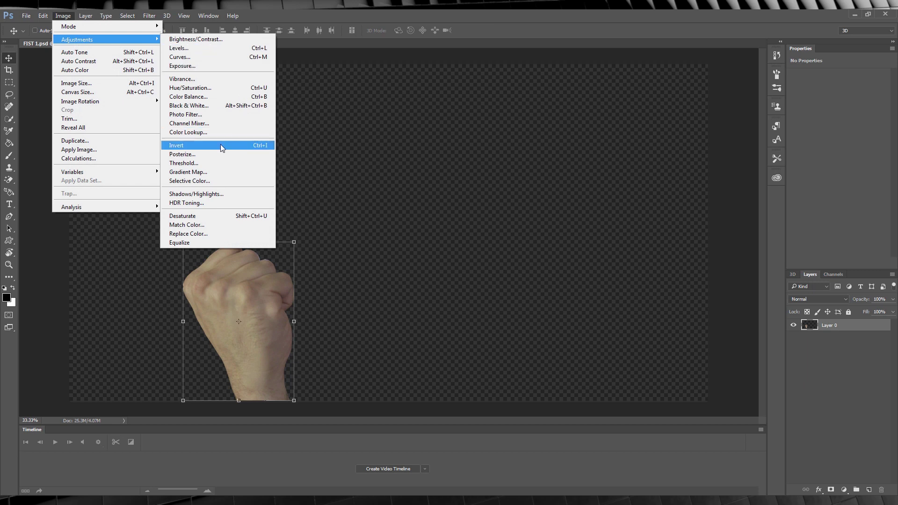
click(203, 145)
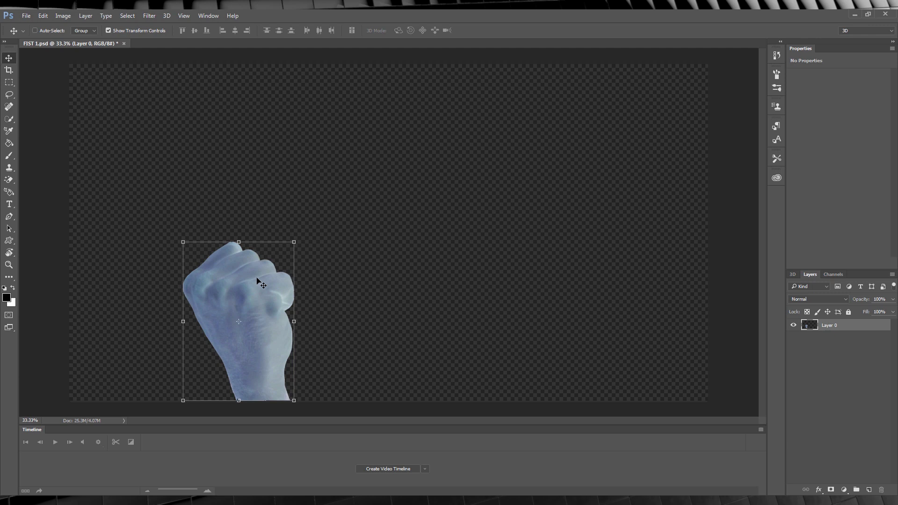
click(63, 15)
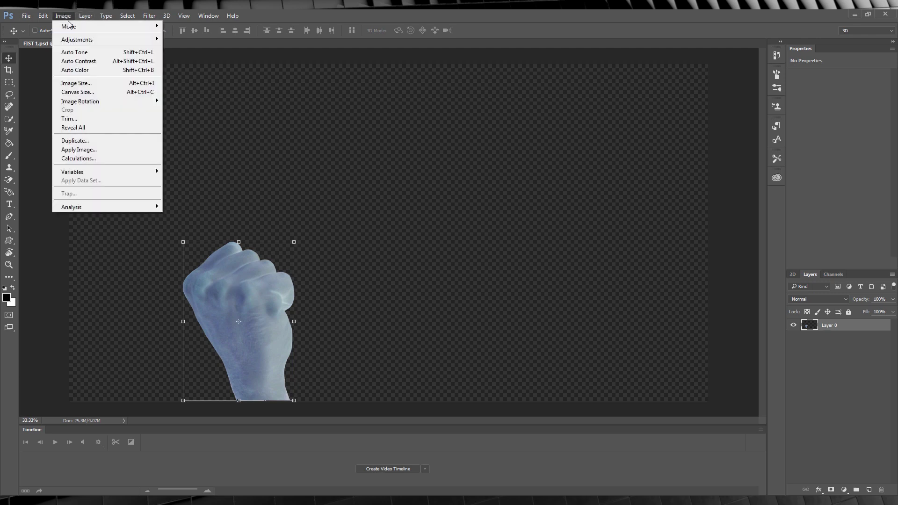
mouse_move(78, 39)
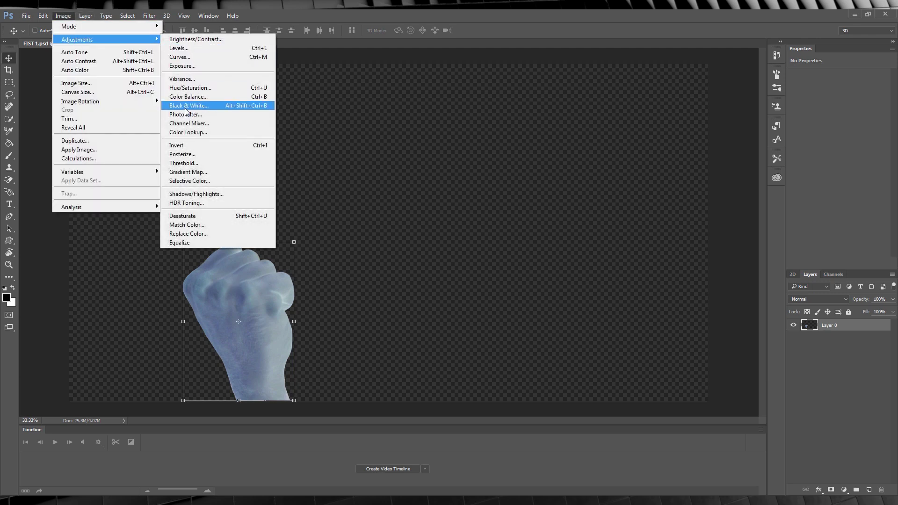
click(204, 110)
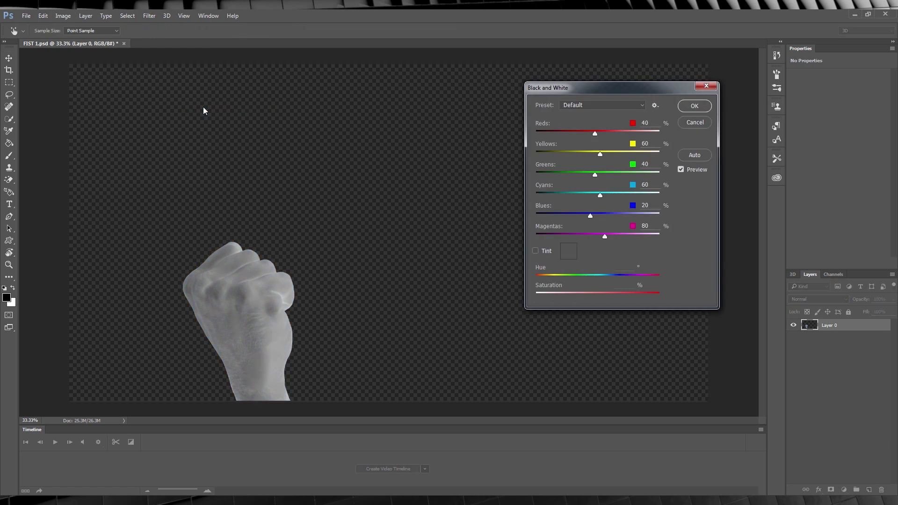
click(696, 108)
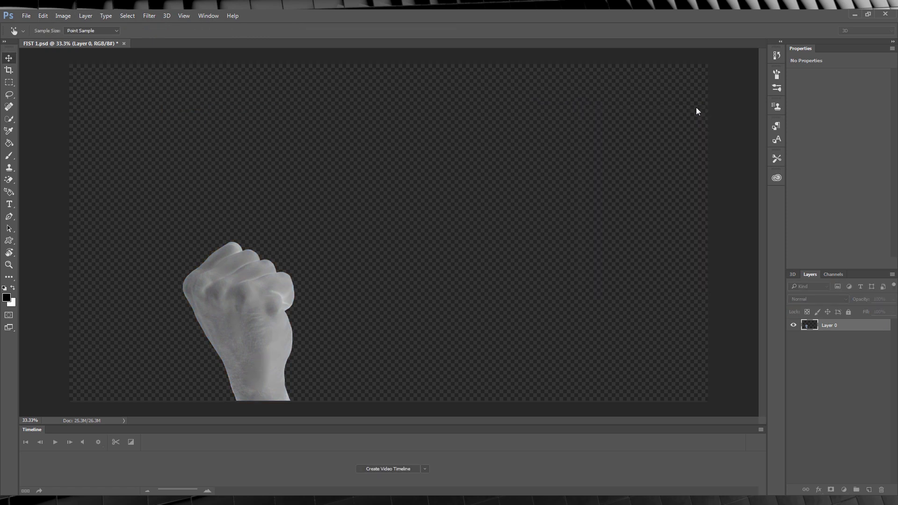
key(v)
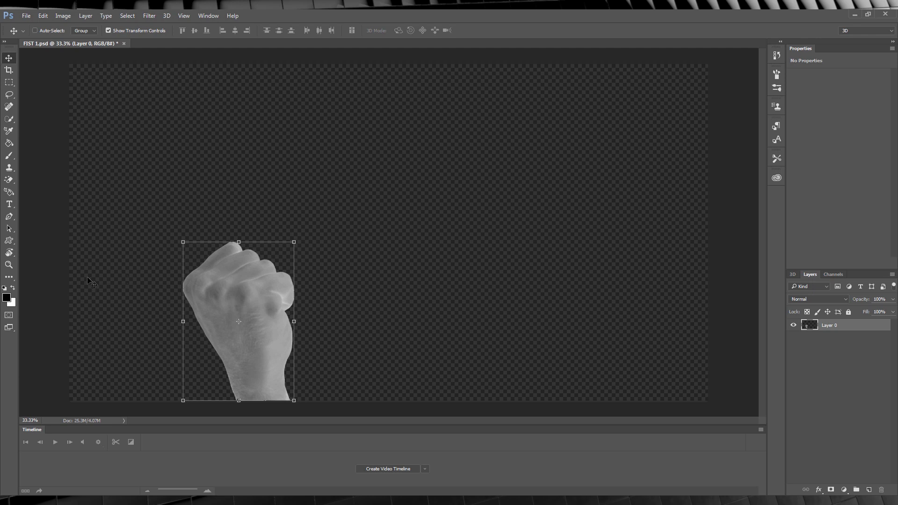
Switch to the Burn tool with a 139 px brush.
click(10, 278)
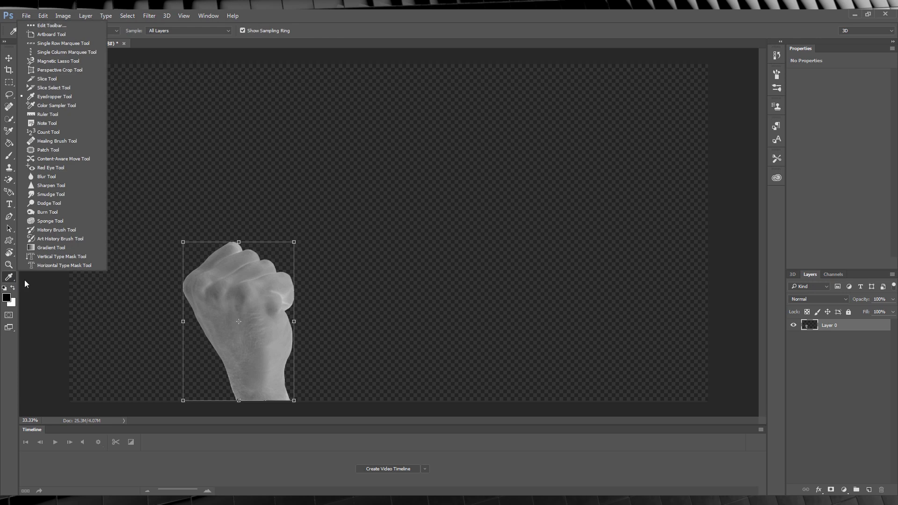
click(51, 212)
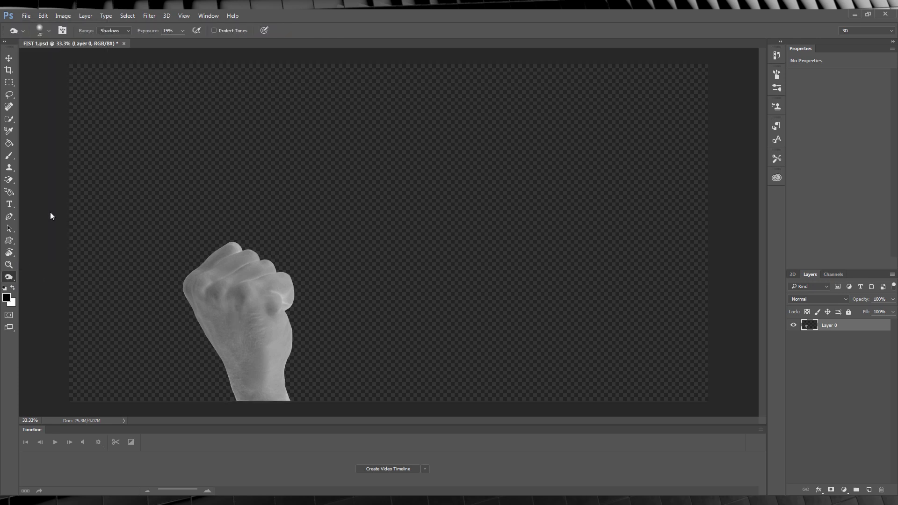
click(49, 30)
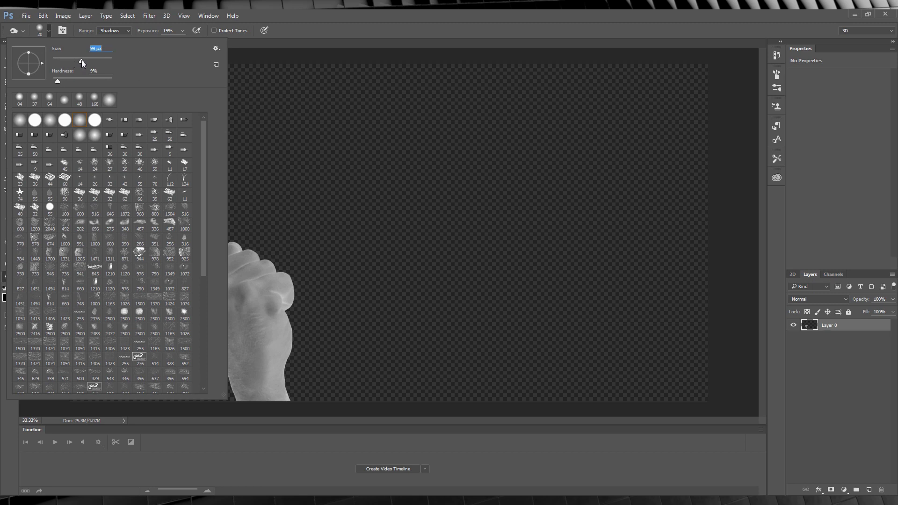
drag(81, 59, 89, 60)
key(Return)
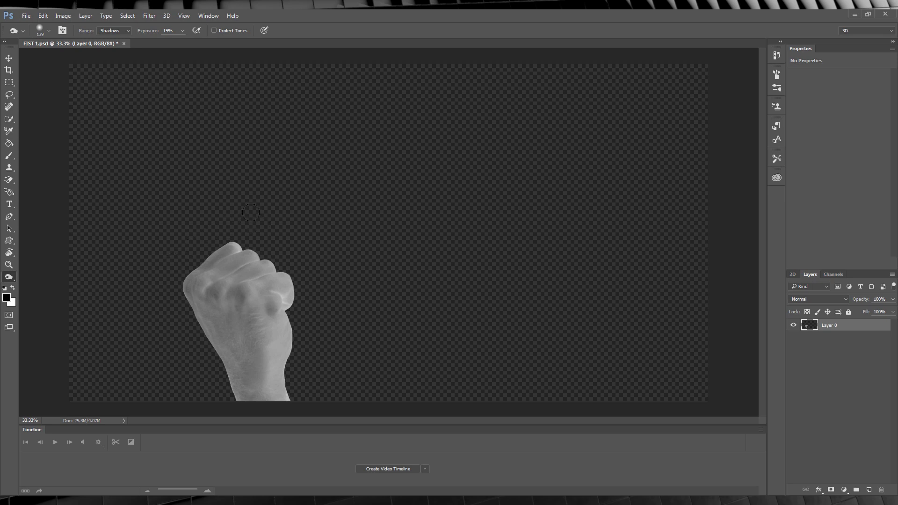
Set Burn exposure to 18% and darken the fist's knuckles.
click(13, 30)
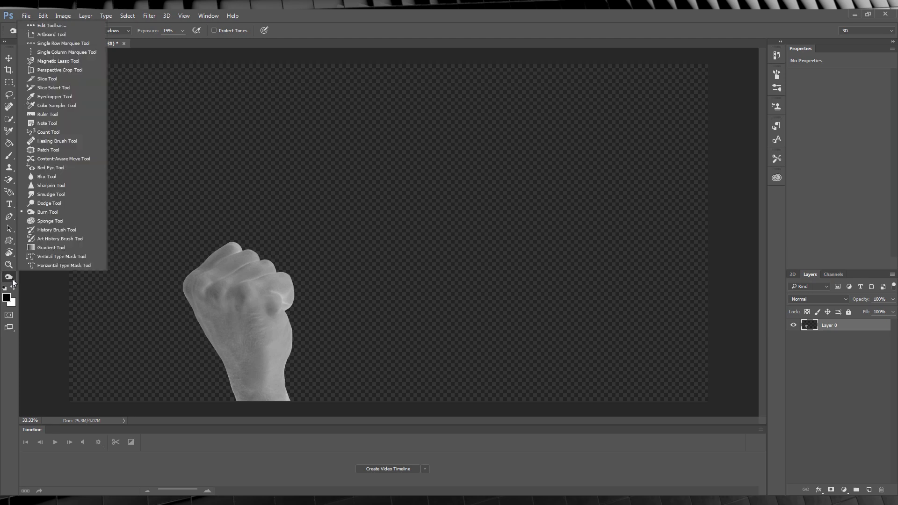
click(41, 31)
key(Return)
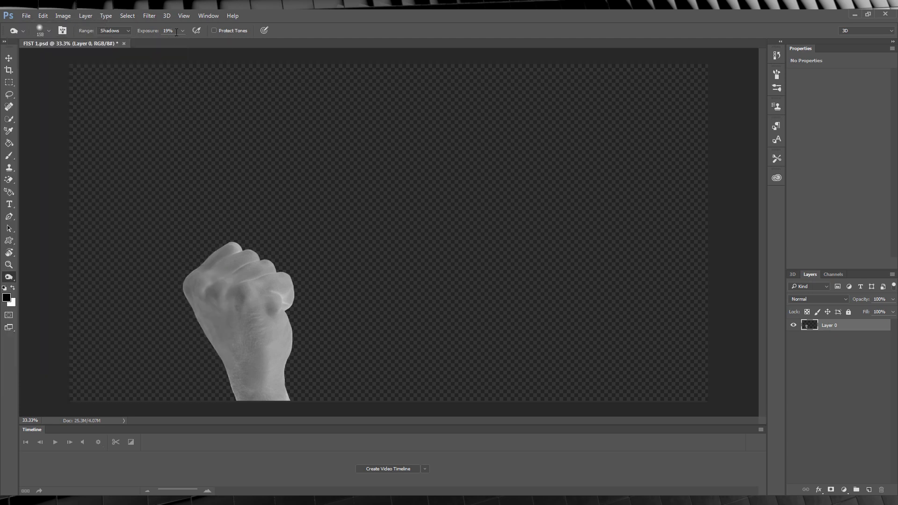
key(1)
key(8)
mouse_move(224, 242)
mouse_down()
mouse_move(284, 281)
mouse_move(264, 257)
mouse_move(282, 331)
mouse_move(313, 328)
mouse_move(280, 392)
mouse_up()
Raise exposure and burn the fist's right edge and knuckles, including in Midtones range.
drag(185, 31, 217, 44)
drag(288, 280, 288, 397)
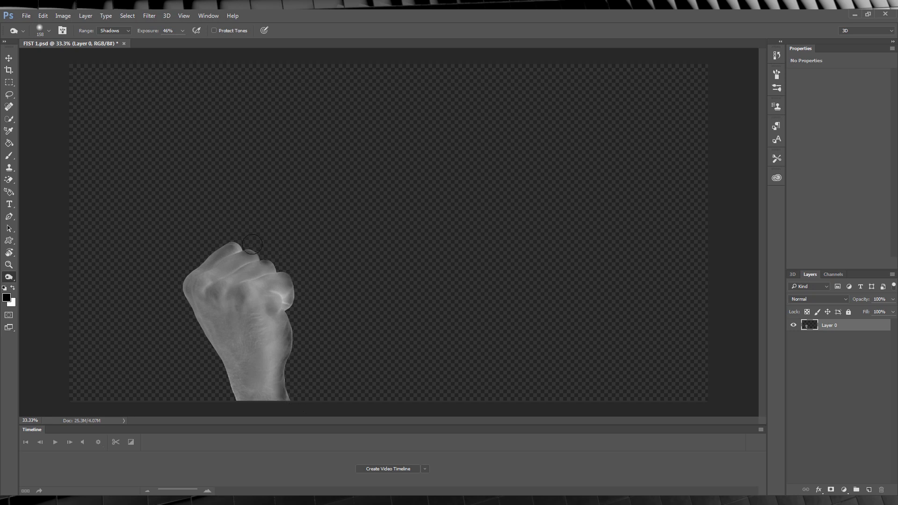
drag(260, 247, 299, 299)
click(115, 31)
click(113, 41)
mouse_move(273, 244)
mouse_down()
mouse_move(296, 300)
mouse_move(266, 368)
mouse_move(280, 323)
mouse_move(312, 338)
mouse_move(297, 375)
mouse_move(220, 381)
mouse_move(271, 386)
mouse_move(245, 393)
mouse_move(261, 381)
mouse_move(273, 404)
mouse_up()
With a smaller brush, deepen the shadow between the fingers and along the lower edge.
right_click(85, 70)
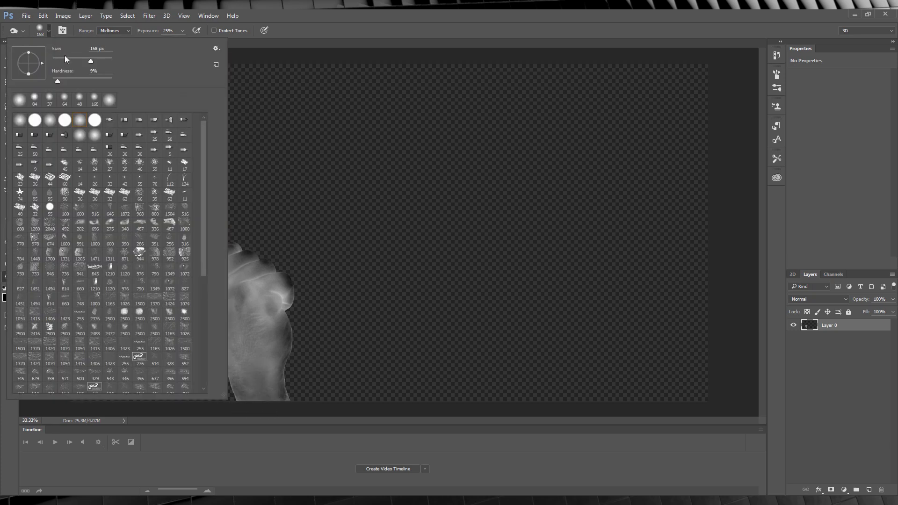
key(Return)
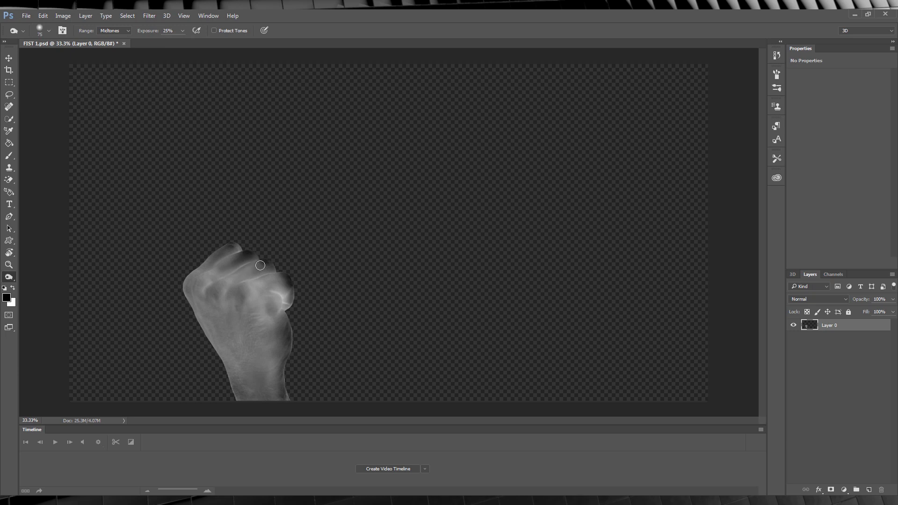
mouse_move(260, 265)
mouse_down()
mouse_move(243, 275)
mouse_move(281, 281)
mouse_move(283, 292)
mouse_move(271, 271)
mouse_move(280, 308)
mouse_move(266, 327)
mouse_move(270, 348)
mouse_move(285, 322)
mouse_move(267, 342)
mouse_move(270, 364)
mouse_move(260, 375)
mouse_move(357, 386)
mouse_up()
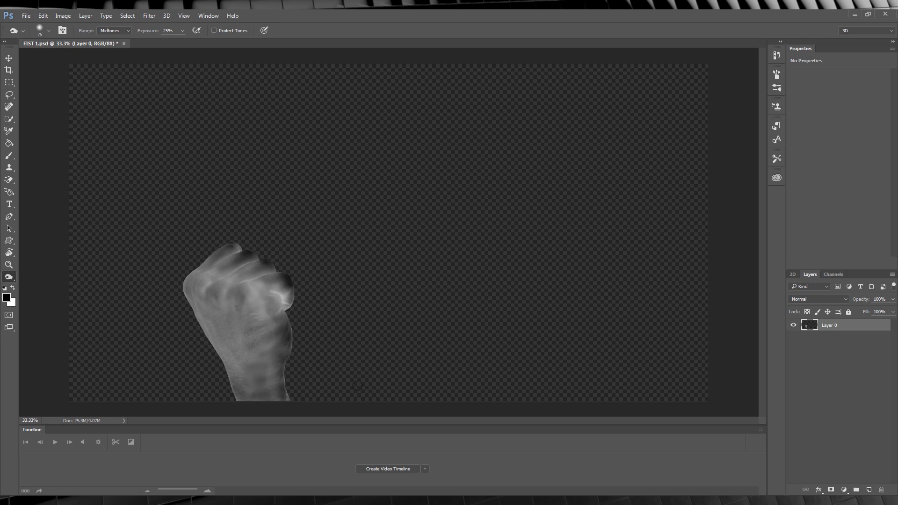
mouse_move(307, 373)
mouse_down()
mouse_move(275, 382)
mouse_move(277, 372)
mouse_up()
Change the tonal range and shade the right knuckle edge and back of the hand.
click(116, 31)
mouse_move(286, 273)
mouse_down()
mouse_move(289, 298)
mouse_move(304, 300)
mouse_up()
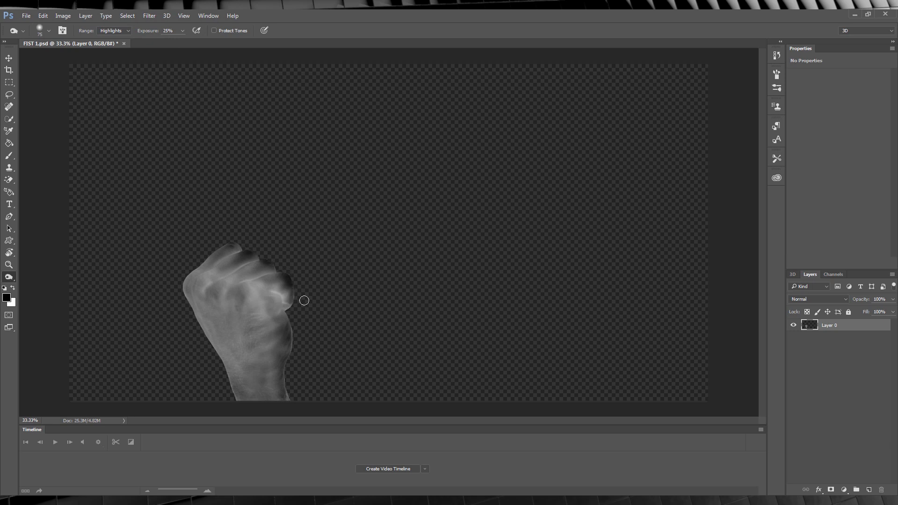
mouse_move(240, 292)
mouse_down()
mouse_move(199, 279)
mouse_move(196, 289)
mouse_up()
right_click(9, 277)
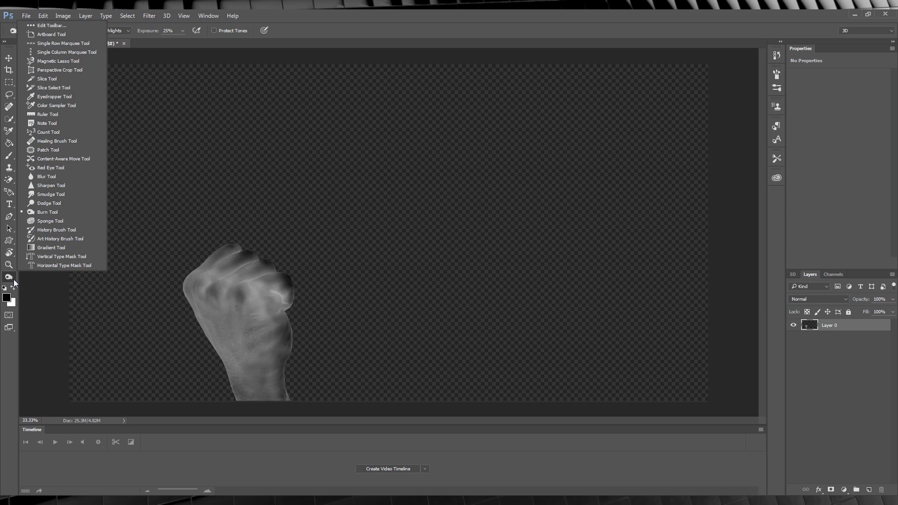
Switch to Dodge, lower exposure to 16%, and brighten the knuckle highlights.
click(47, 213)
click(48, 30)
drag(81, 60, 87, 60)
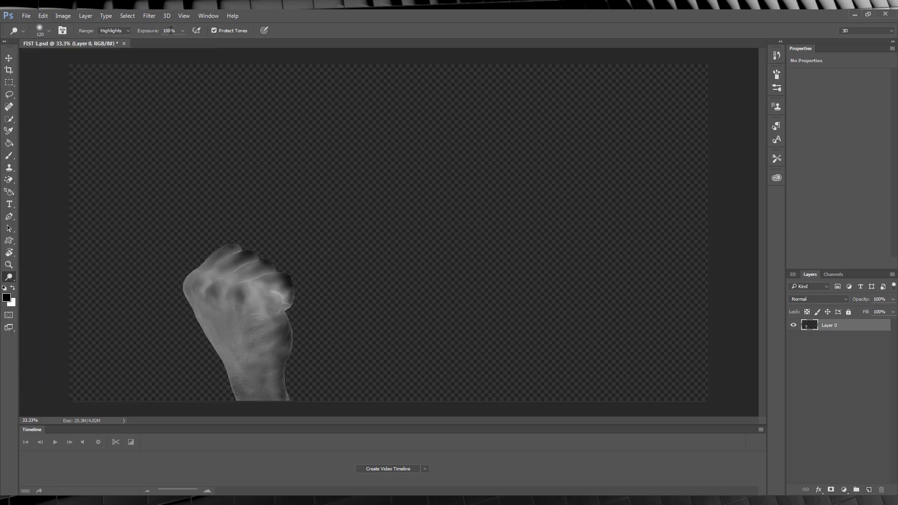
click(182, 30)
drag(184, 41, 168, 41)
mouse_move(206, 281)
mouse_down()
mouse_move(206, 293)
mouse_move(251, 300)
mouse_up()
Dodge the knuckles and palm in the Midtones range, then in Shadows.
double_click(167, 32)
text(16)
click(112, 30)
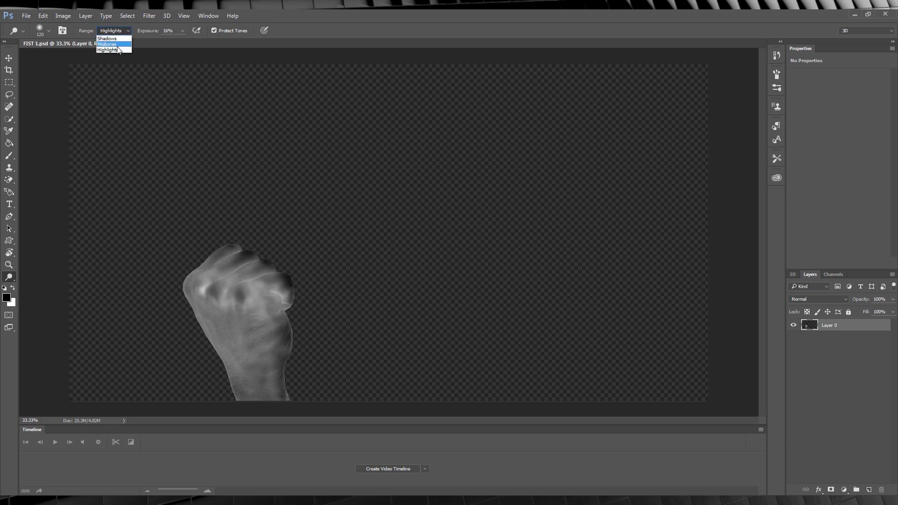
mouse_move(253, 297)
mouse_down()
mouse_move(212, 288)
mouse_move(223, 265)
mouse_move(254, 297)
mouse_move(195, 283)
mouse_up()
click(115, 30)
click(113, 40)
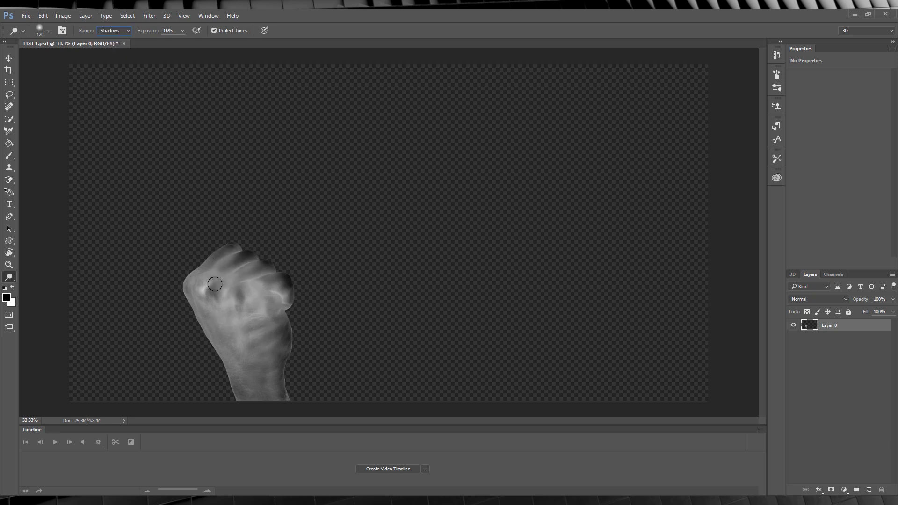
mouse_move(269, 323)
mouse_down()
mouse_move(210, 291)
mouse_move(193, 293)
mouse_up()
Reset the range to Highlights, return to Burn, and darken the central knuckle area.
click(130, 30)
click(133, 57)
click(50, 33)
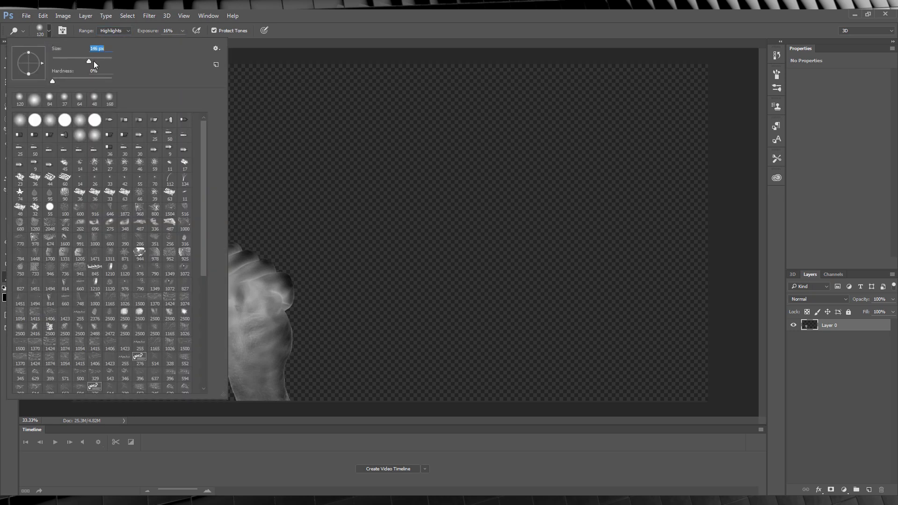
key(Escape)
key(shift+o)
mouse_move(248, 301)
mouse_down()
mouse_move(249, 311)
mouse_move(226, 292)
mouse_up()
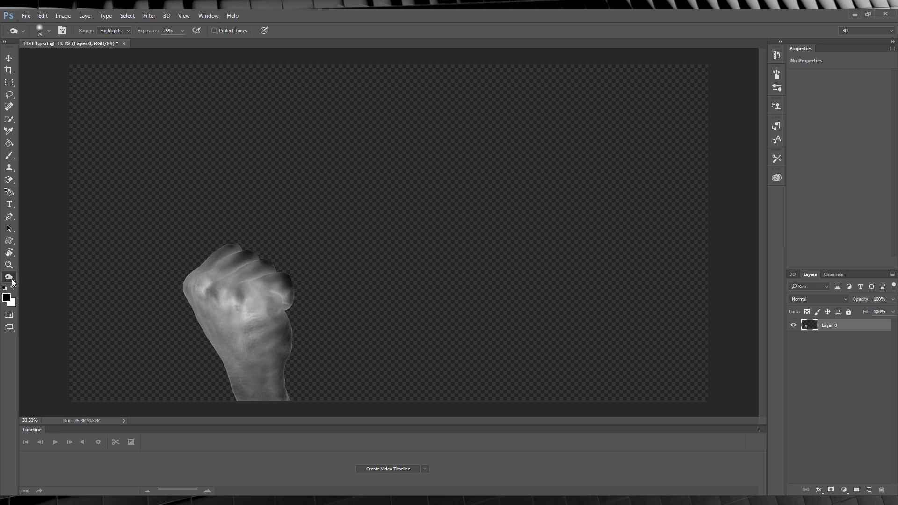
Keep the Burn tool with a much smaller brush on the Shadows range.
right_click(12, 282)
click(38, 217)
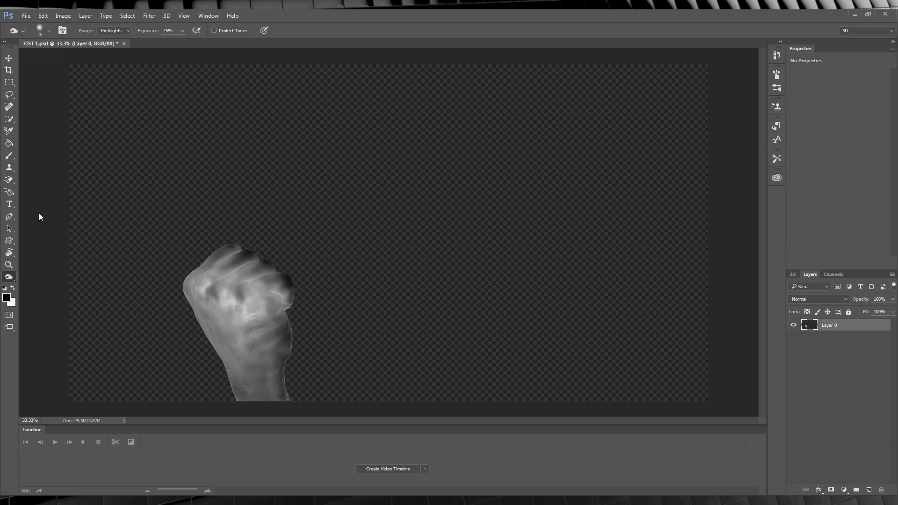
click(51, 30)
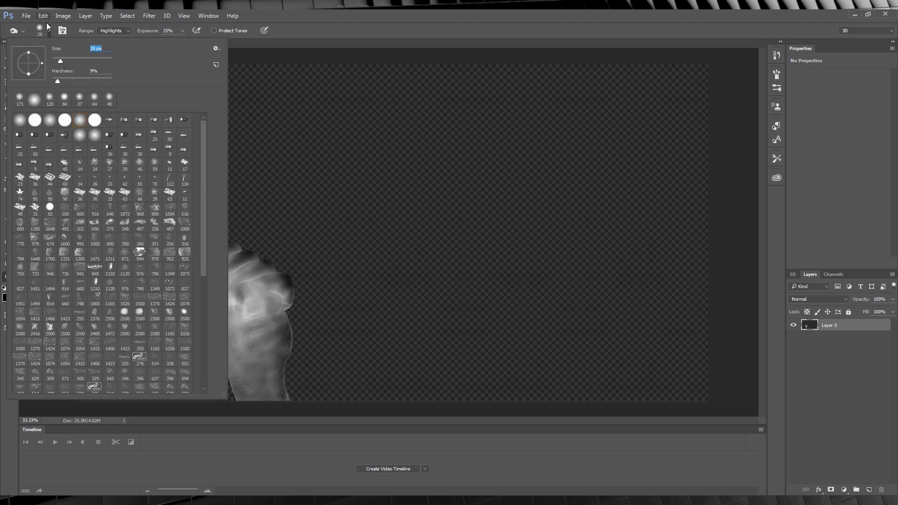
key(Return)
click(114, 31)
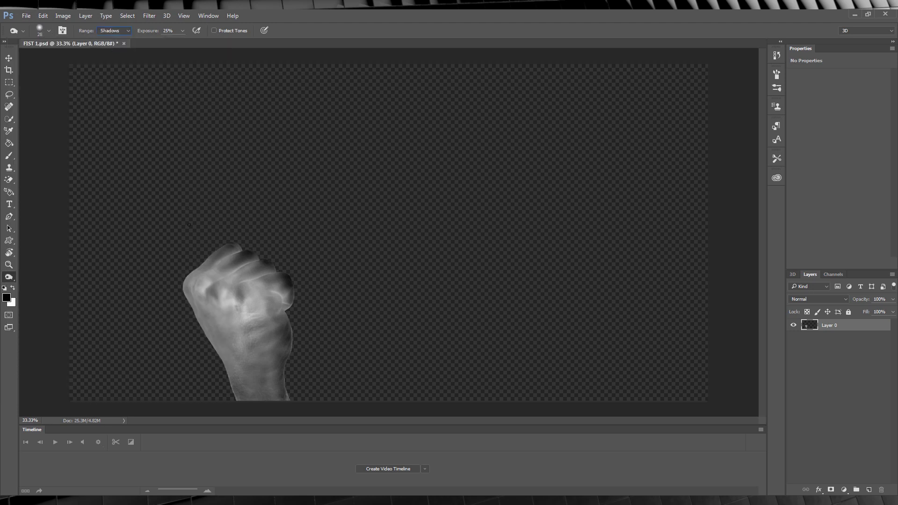
Enlarge the brush slightly and paint dark vein lines from the knuckles toward the wrist.
click(50, 33)
drag(60, 59, 65, 60)
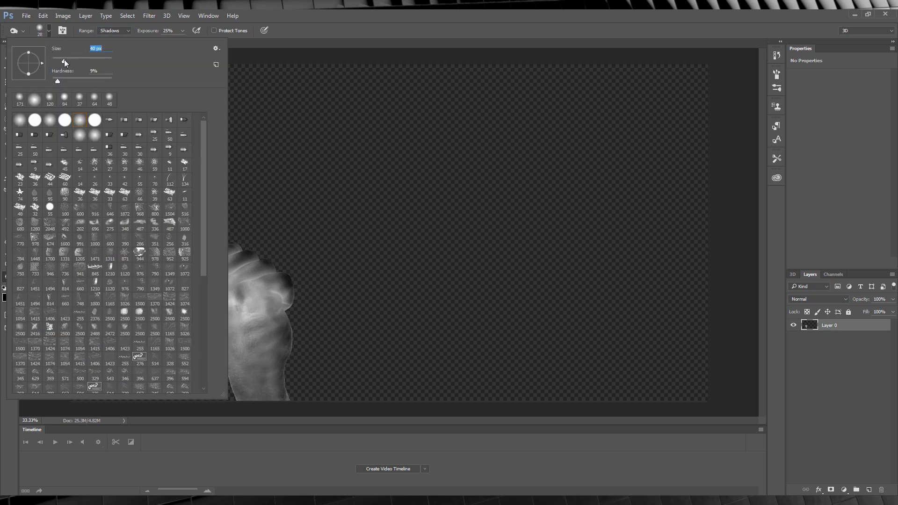
click(51, 30)
mouse_move(257, 283)
mouse_down()
mouse_move(235, 375)
mouse_move(237, 354)
mouse_up()
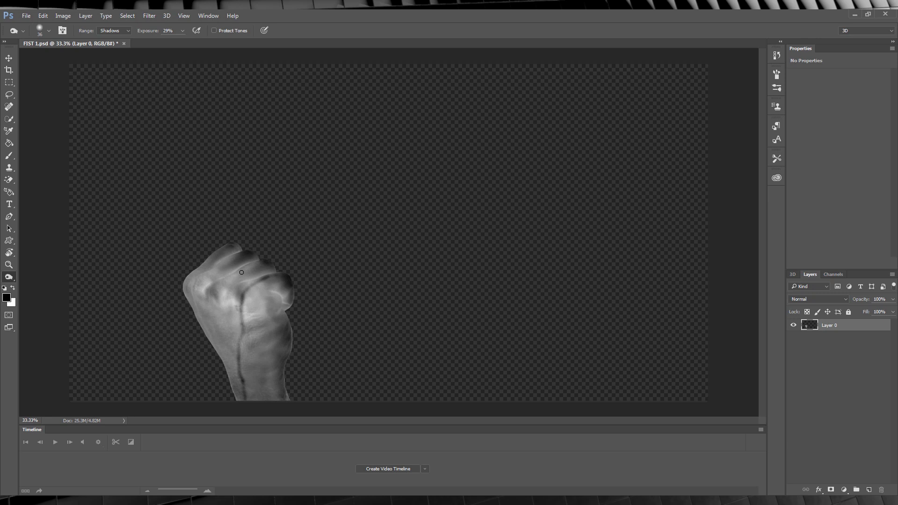
drag(241, 272, 236, 357)
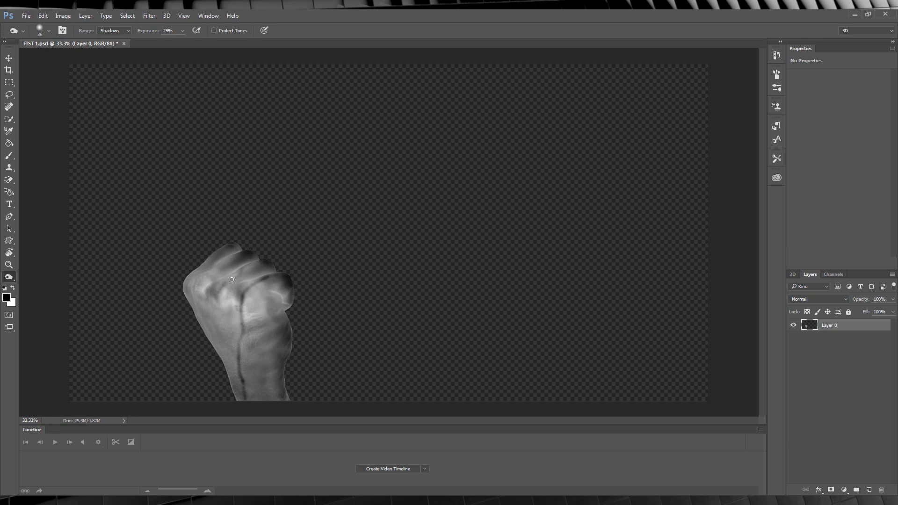
Shrink the brush, adjust exposure, and darken the fist's left side and edge.
click(50, 30)
double_click(168, 31)
text(39)
drag(220, 265, 237, 357)
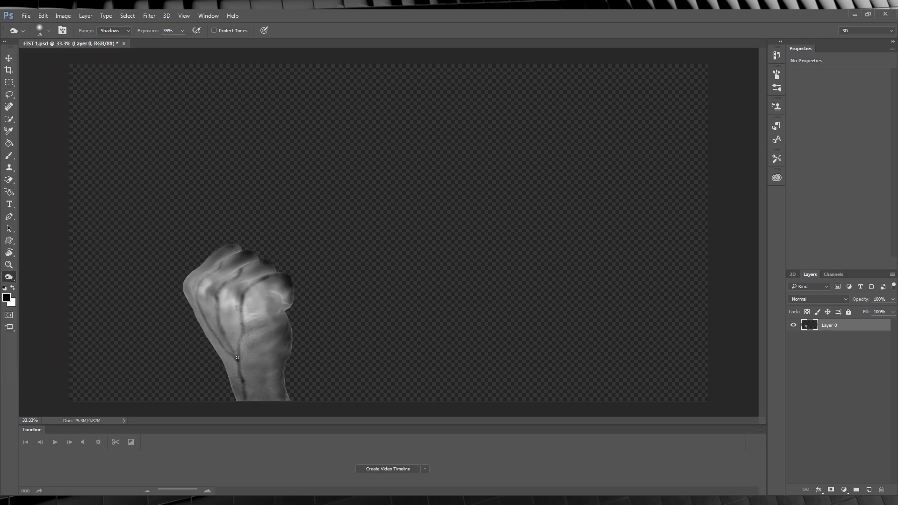
drag(216, 260, 199, 313)
Lower Burn exposure to 17% and deepen the central vein on the fist.
key(1)
key(7)
click(50, 31)
click(50, 31)
drag(242, 299, 239, 349)
drag(236, 278, 229, 342)
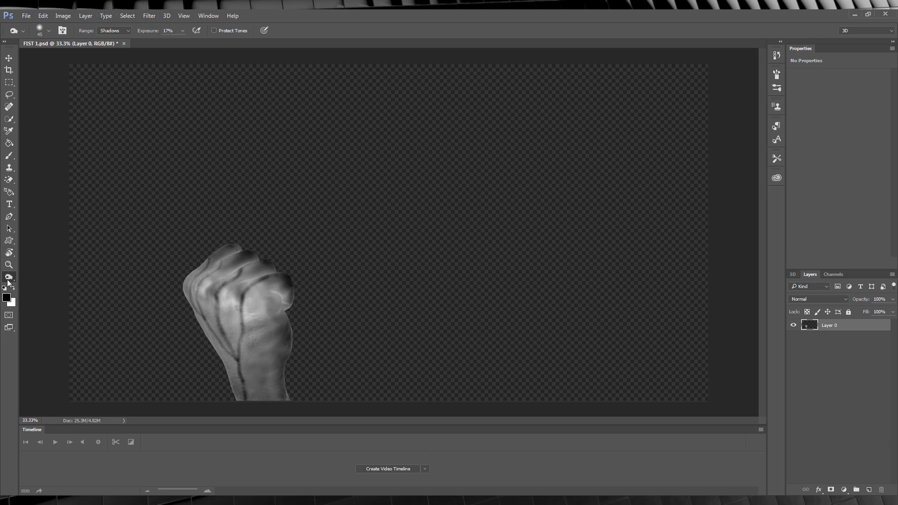
Set the brush to 15 px and save the retouched fist as FIST MAP.psd.
click(49, 30)
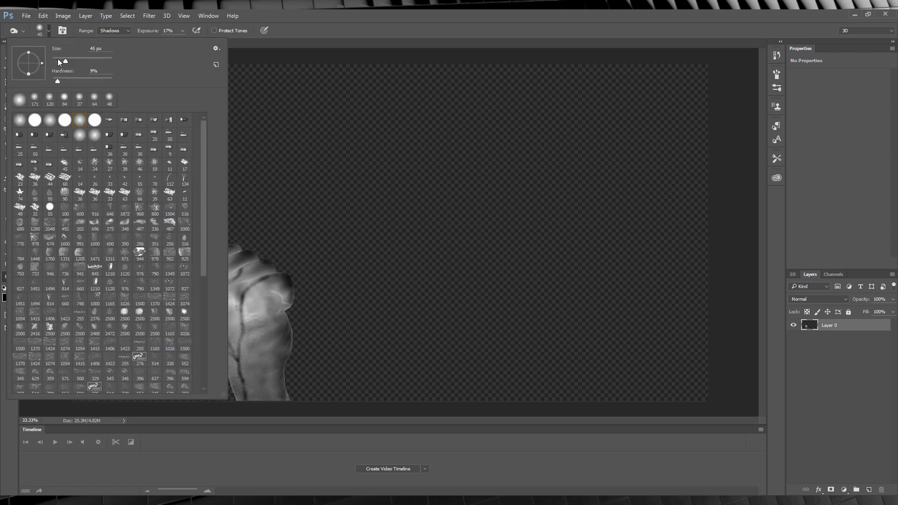
click(57, 62)
key(Return)
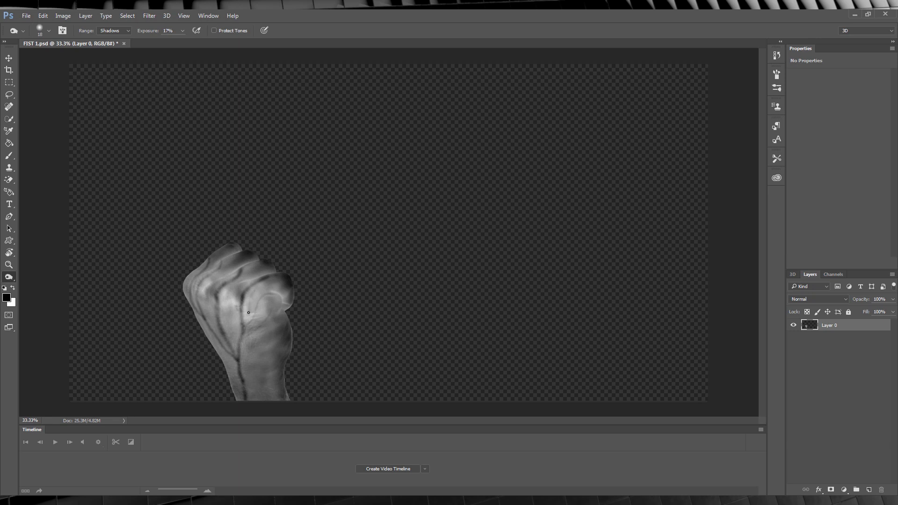
click(25, 15)
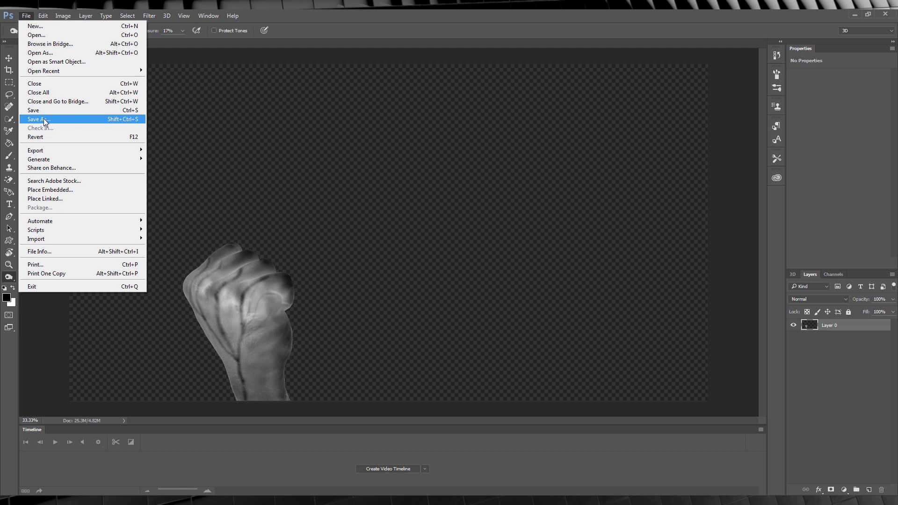
click(44, 118)
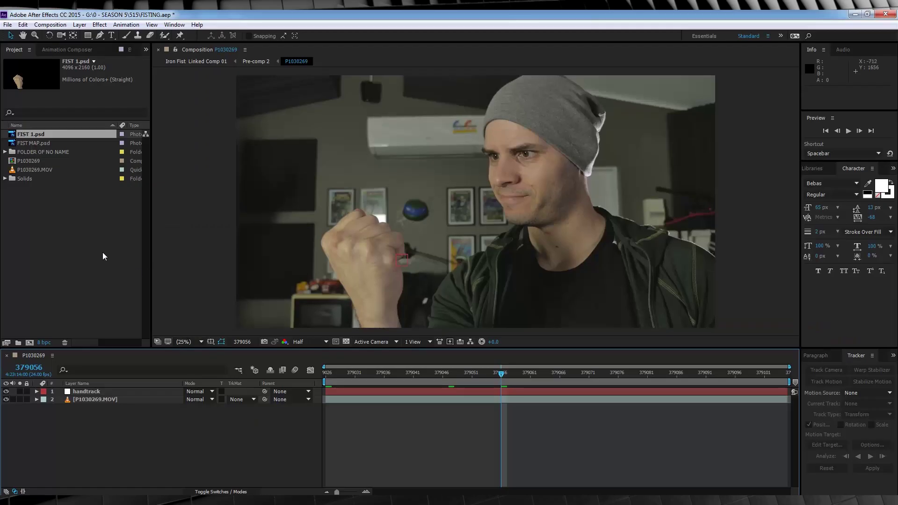
Drag FIST 1.psd and FIST MAP.psd into the timeline and parent both to handtrack.
click(31, 144)
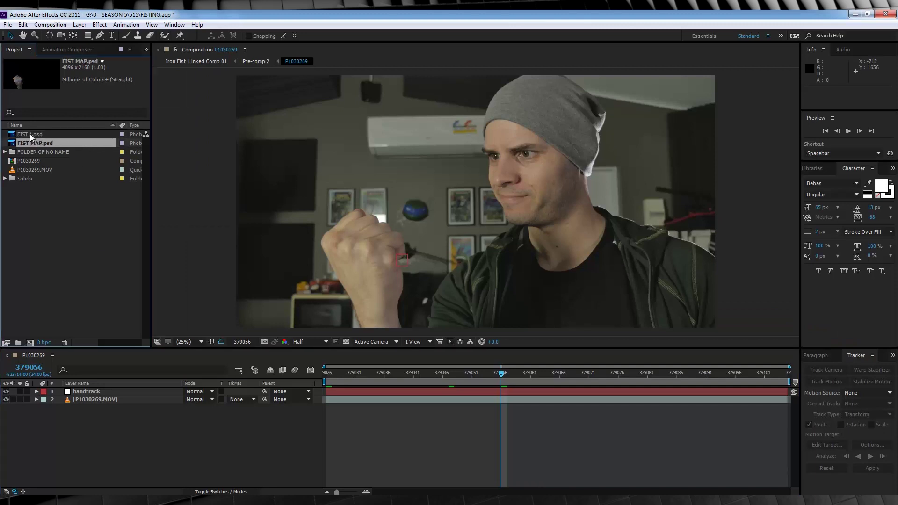
click(29, 134)
shift+click(33, 141)
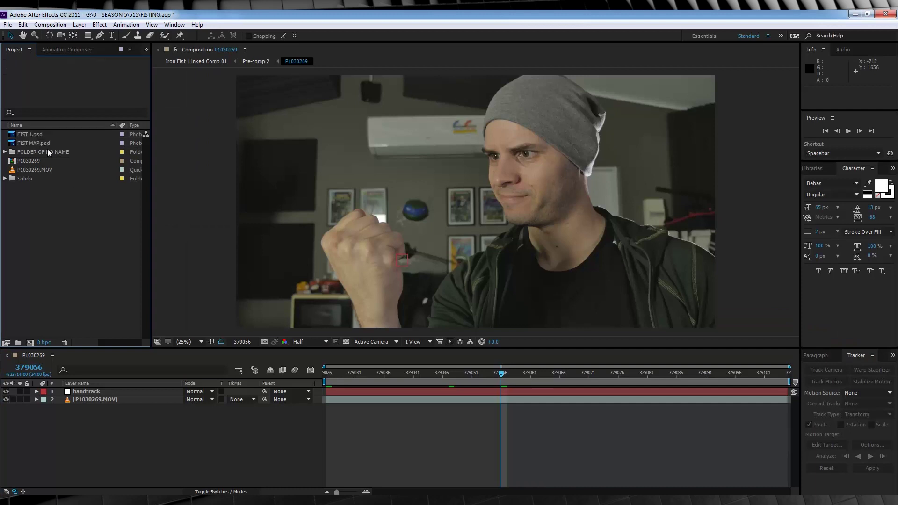
click(41, 144)
mouse_move(36, 137)
mouse_down()
mouse_move(411, 409)
mouse_move(495, 391)
mouse_up()
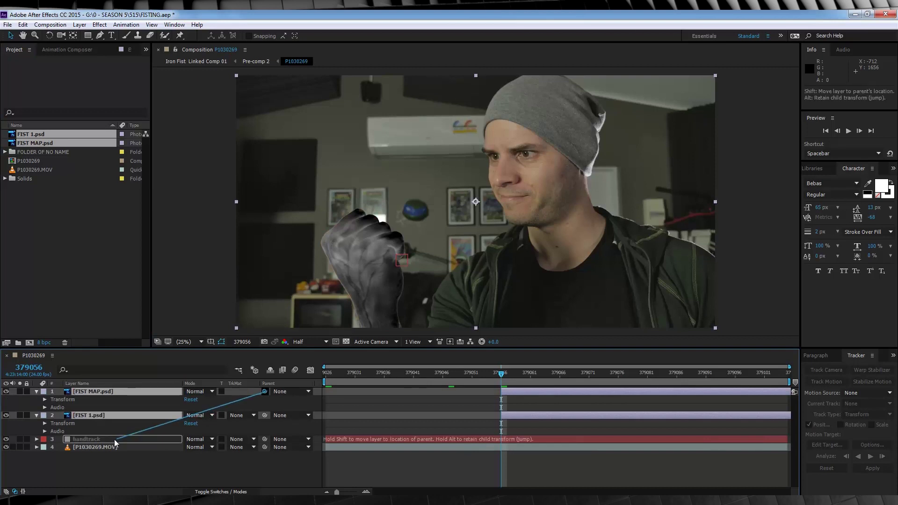
drag(264, 392, 105, 439)
click(555, 462)
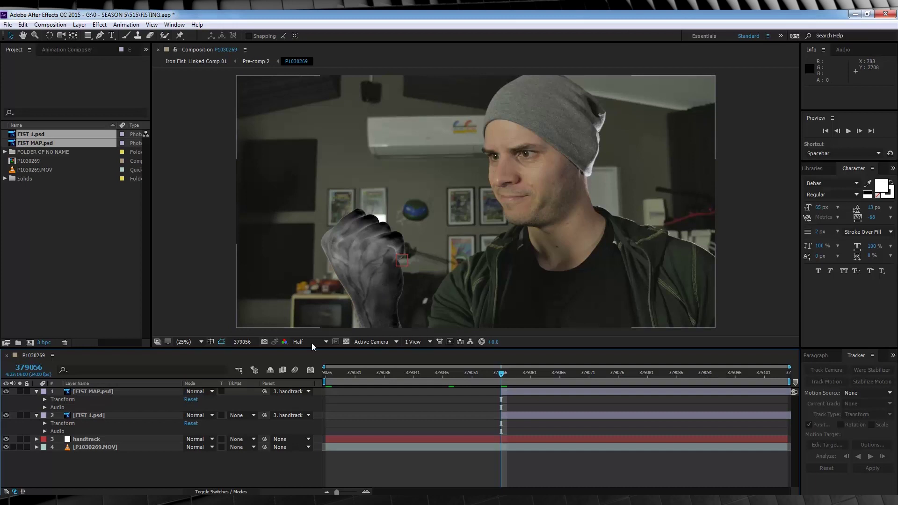
Pre-compose FIST MAP.psd into a precomp named MAP, hide it, and select FIST 1.psd.
click(98, 389)
right_click(95, 390)
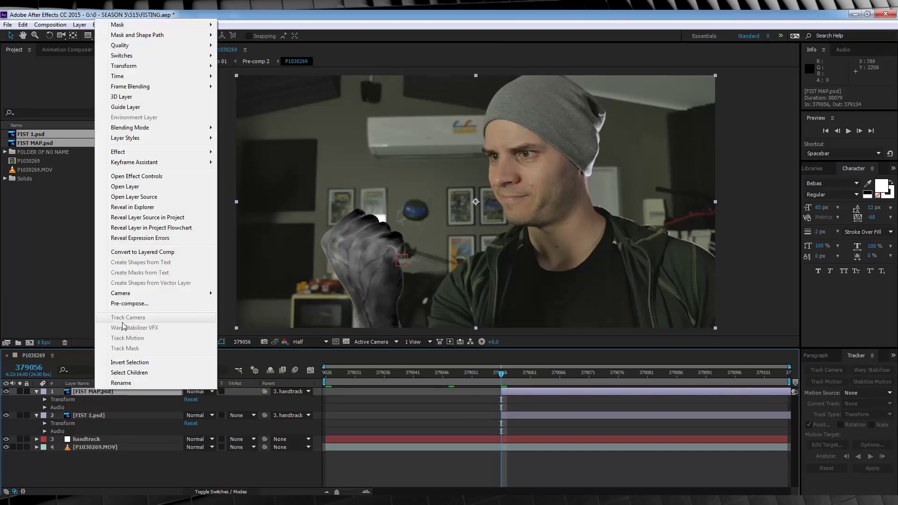
click(124, 305)
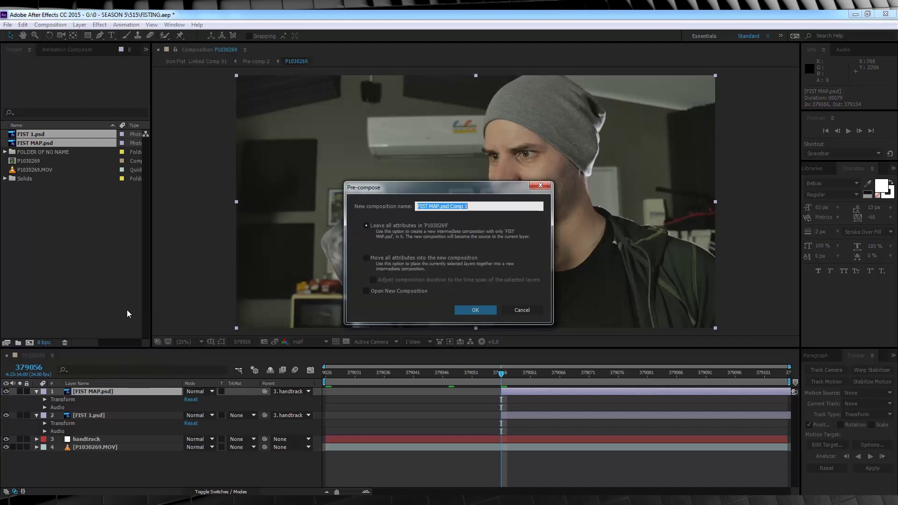
text(MAP)
key(Return)
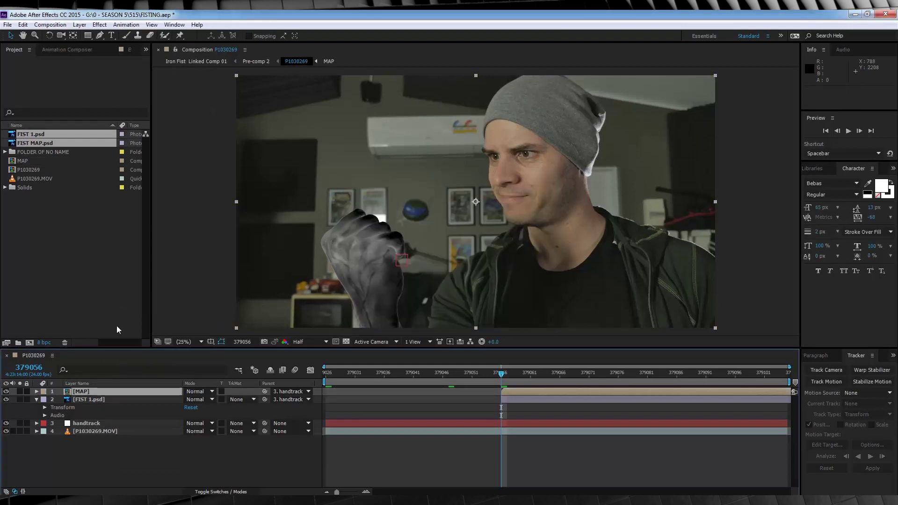
click(5, 392)
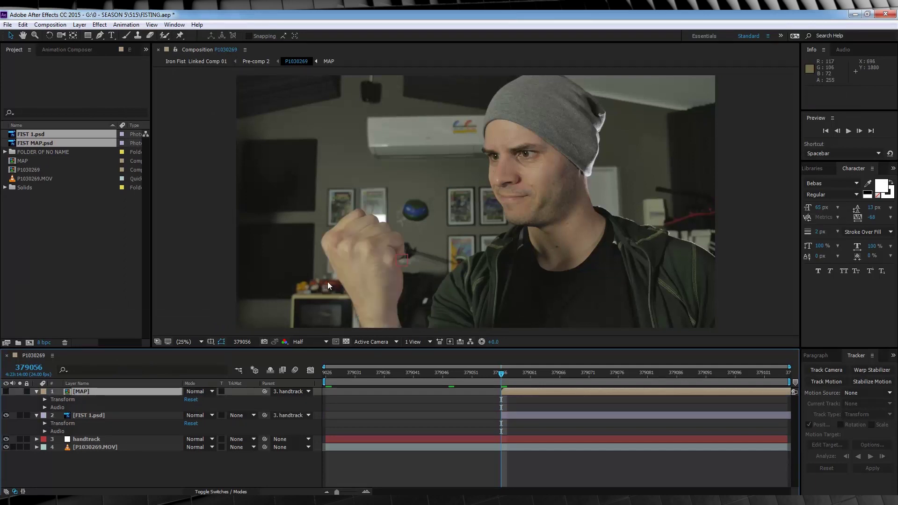
click(99, 414)
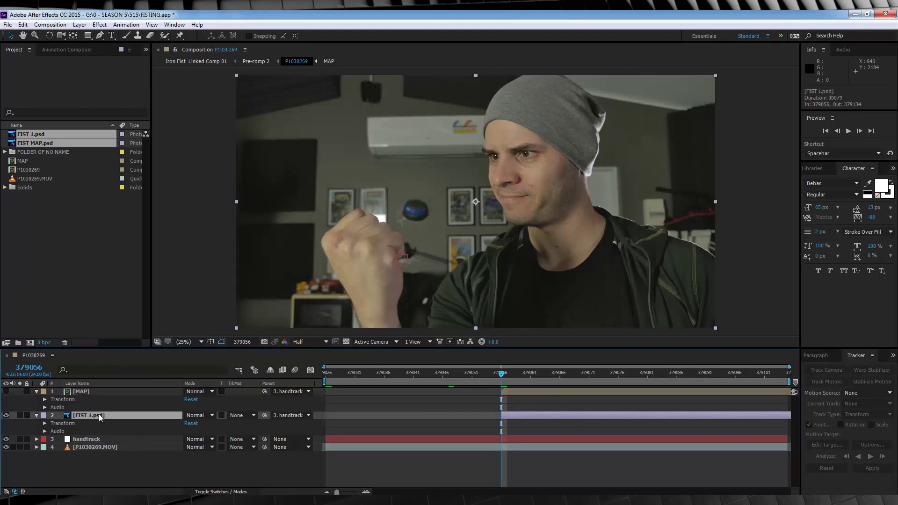
Apply Glow to FIST 1.psd with threshold 50%, radius 400 and intensity 1.9.
click(100, 24)
mouse_move(133, 344)
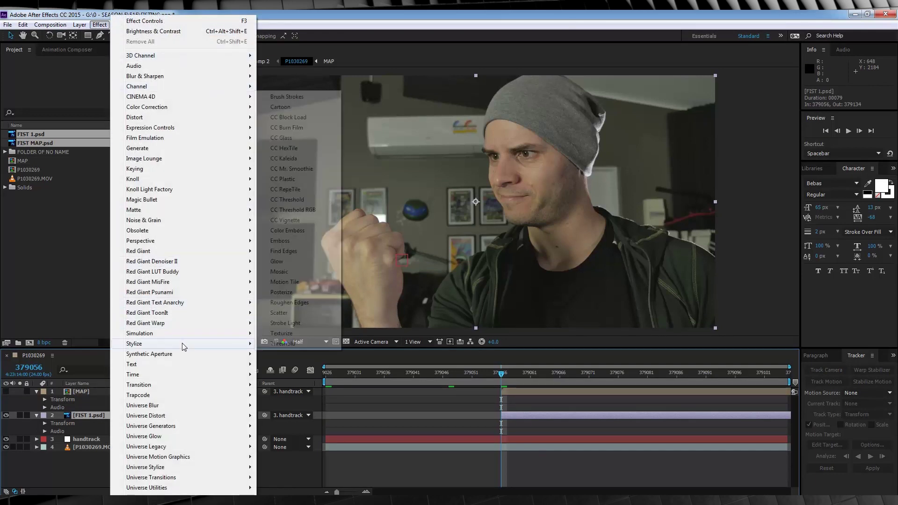
click(308, 262)
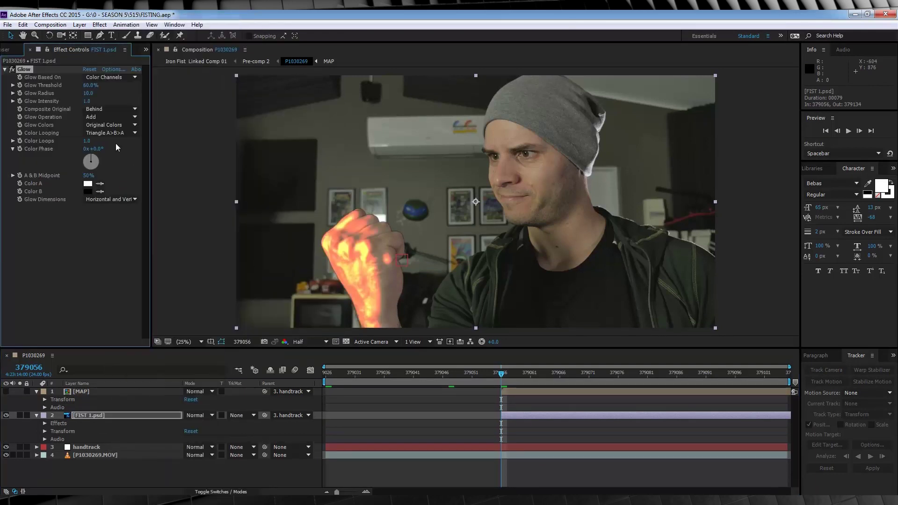
click(89, 85)
text(0)
key(Return)
click(88, 93)
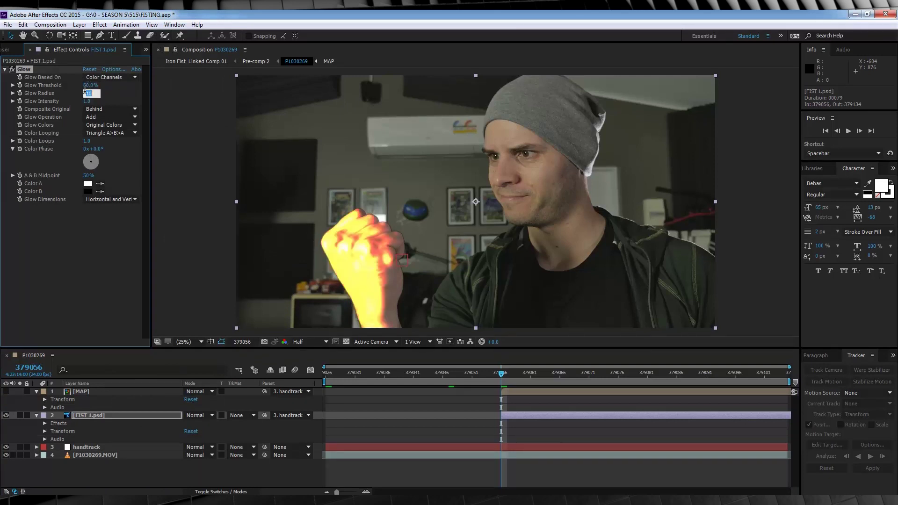
text(400)
key(Return)
click(89, 101)
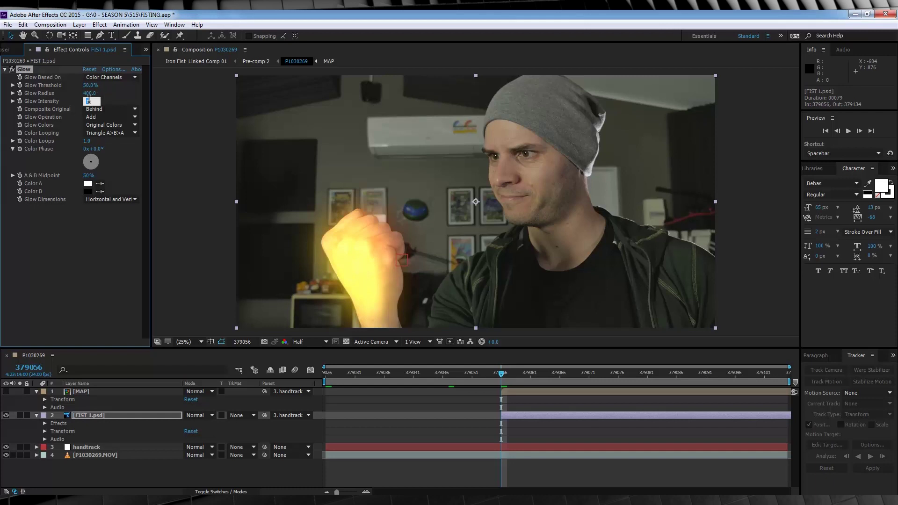
text(1.5)
key(Return)
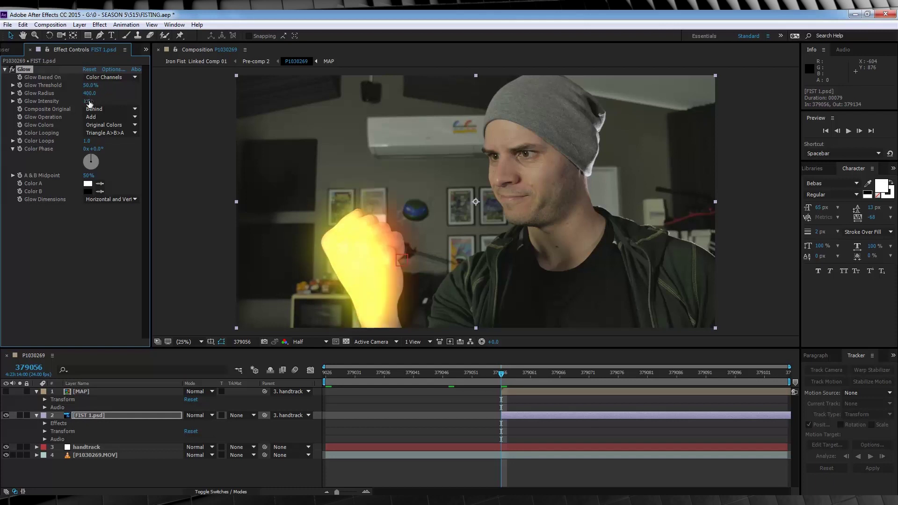
click(99, 25)
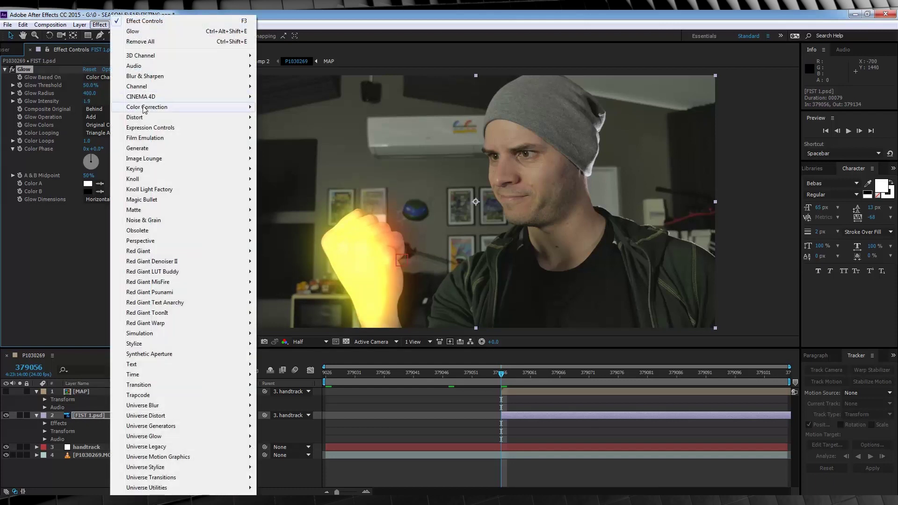
Add a Tint mapping white to orange-yellow and set FIST 1.psd's blend mode to Add.
click(305, 427)
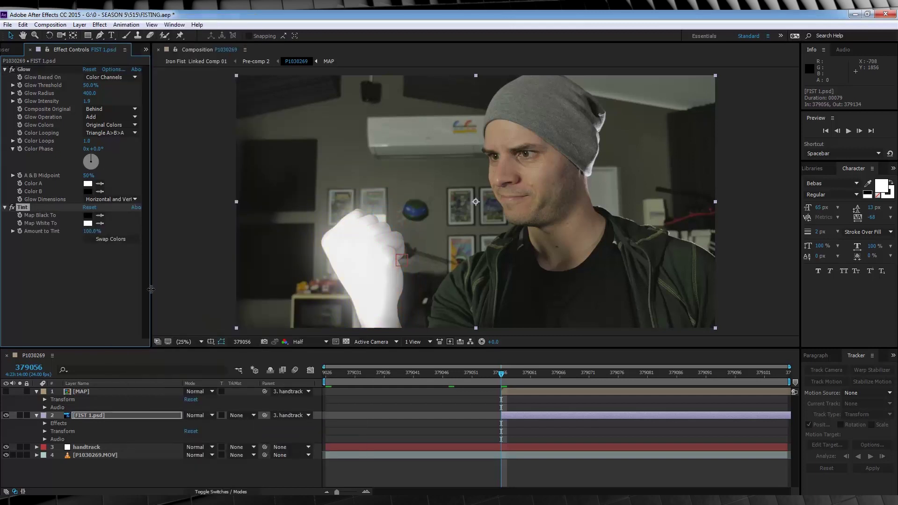
click(88, 224)
click(185, 229)
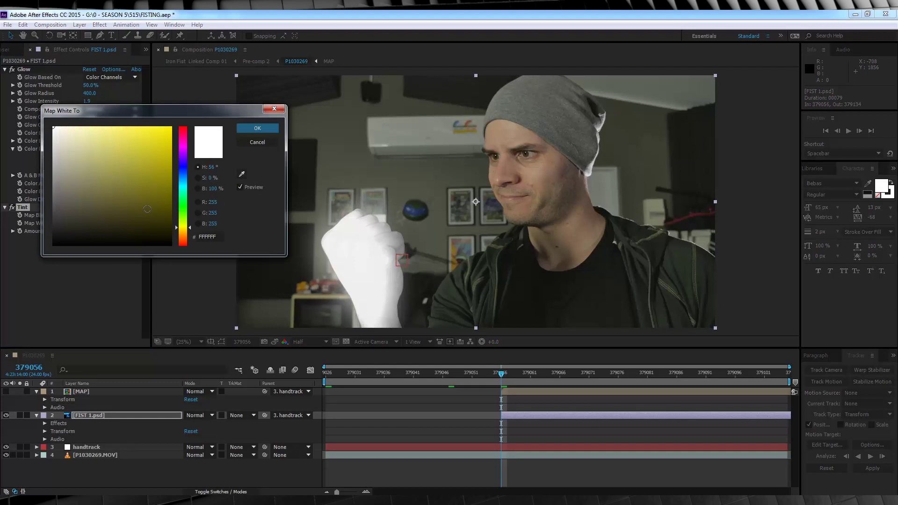
drag(186, 231, 187, 235)
drag(153, 202, 171, 152)
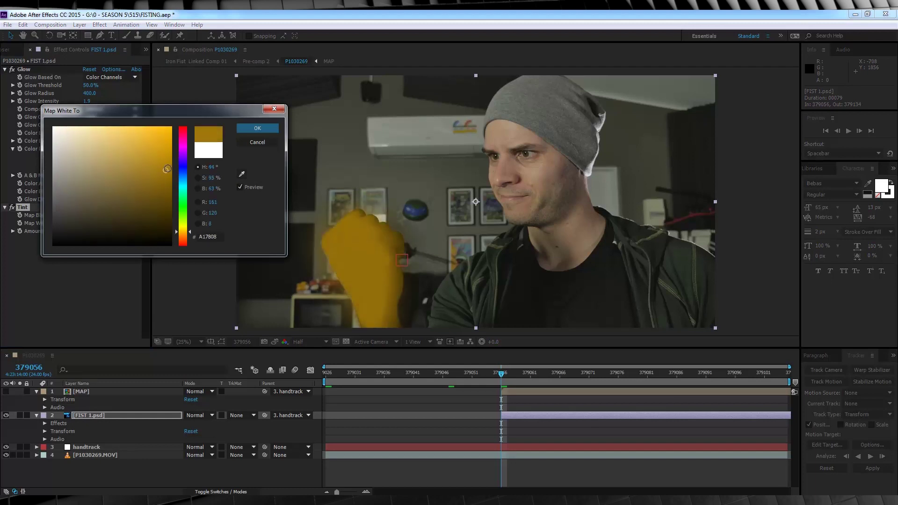
click(262, 131)
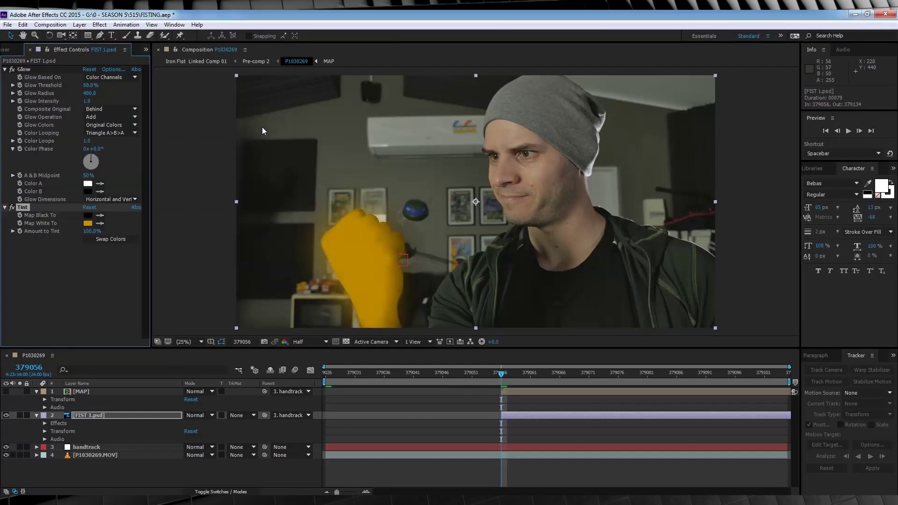
click(211, 416)
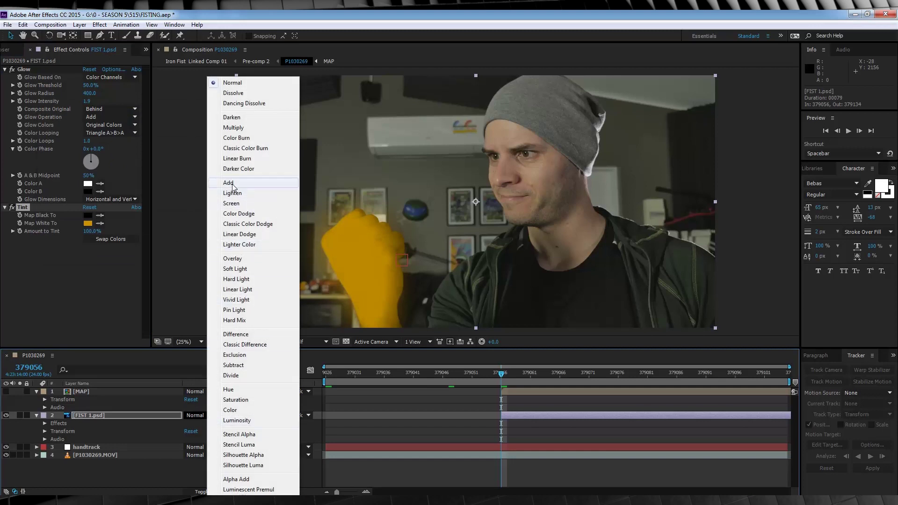
click(233, 183)
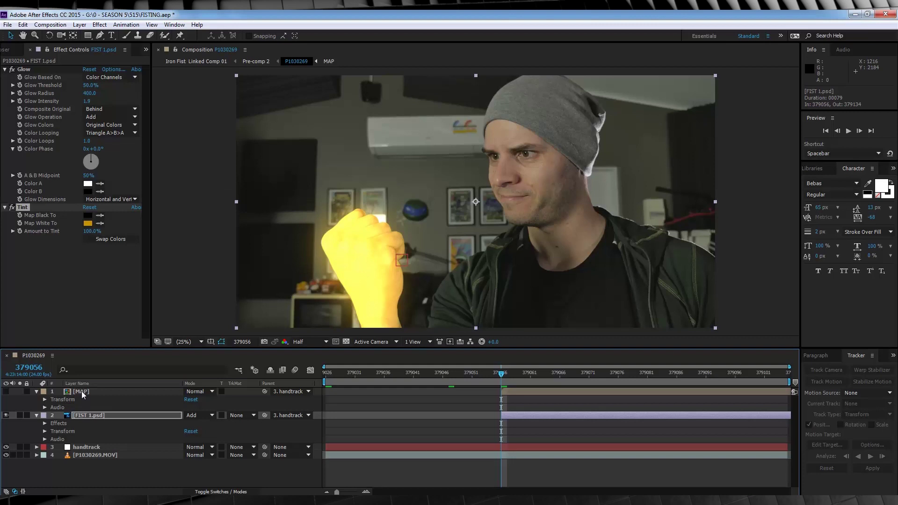
Show the MAP layer again and set FIST 1.psd's track matte to Luma Matte [MAP].
click(6, 392)
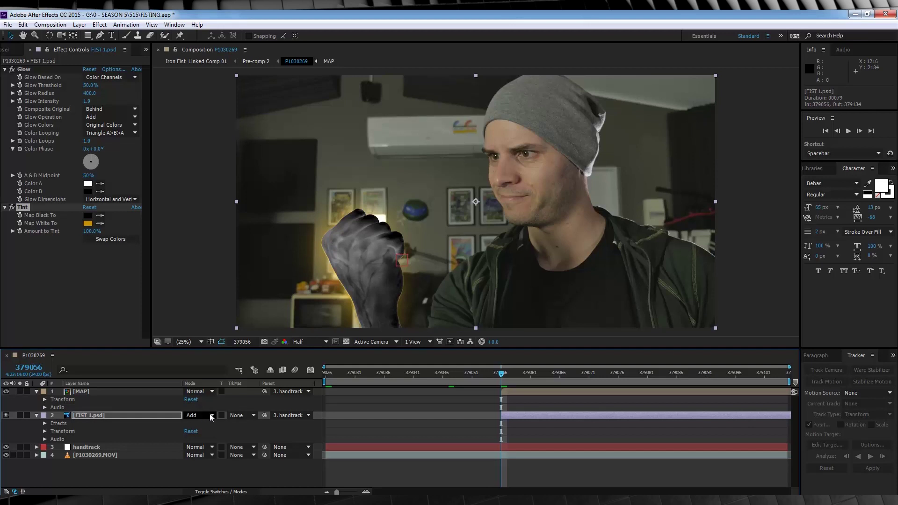
click(238, 415)
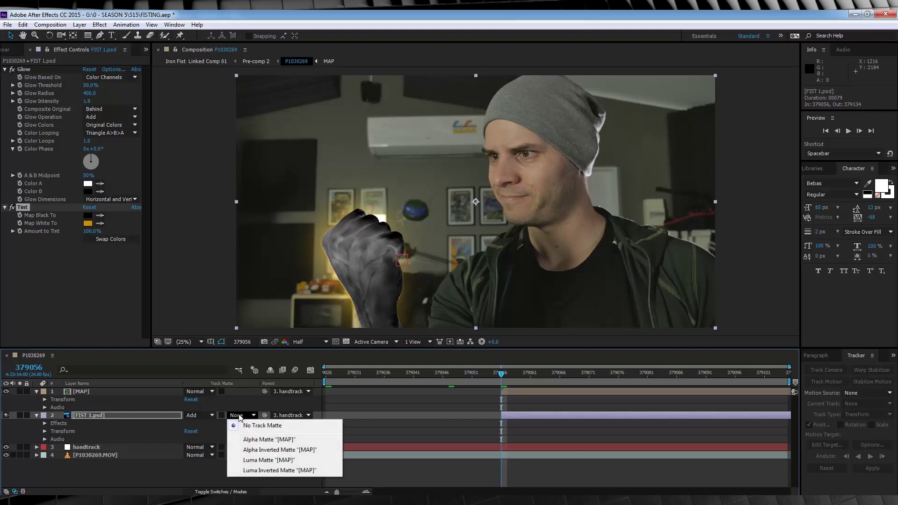
click(260, 460)
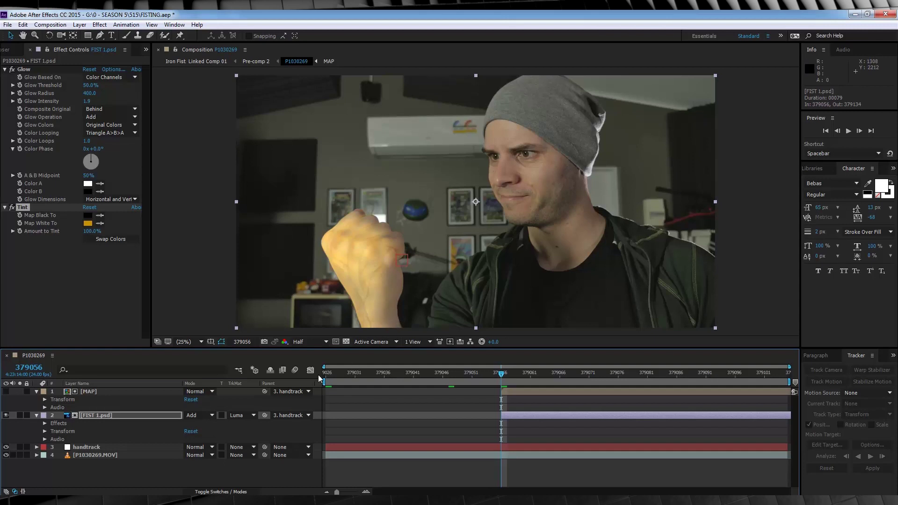
Open the MAP precomp and apply Brightness & Contrast to FIST MAP.psd.
double_click(84, 391)
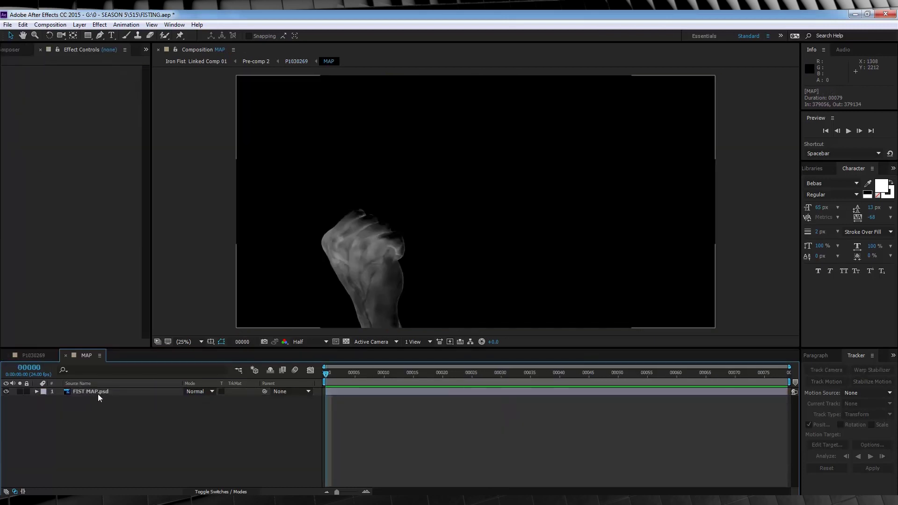
click(89, 392)
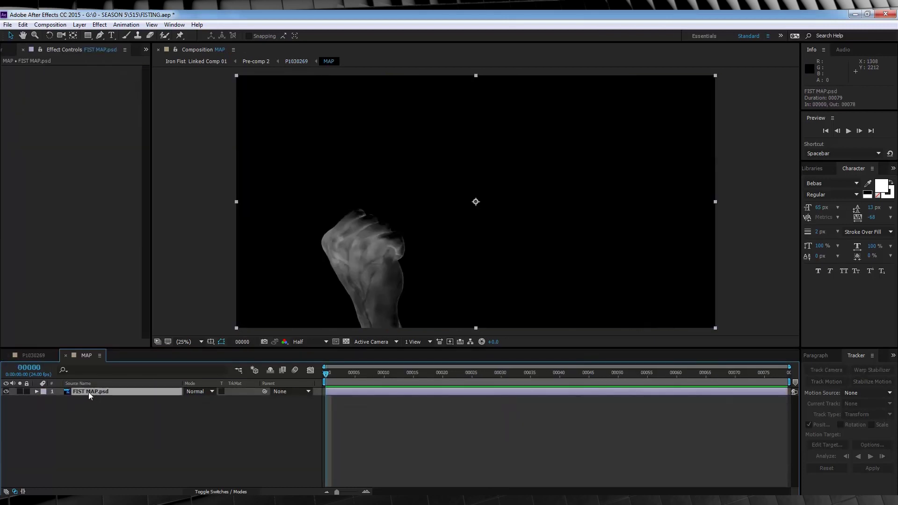
click(102, 26)
mouse_move(147, 107)
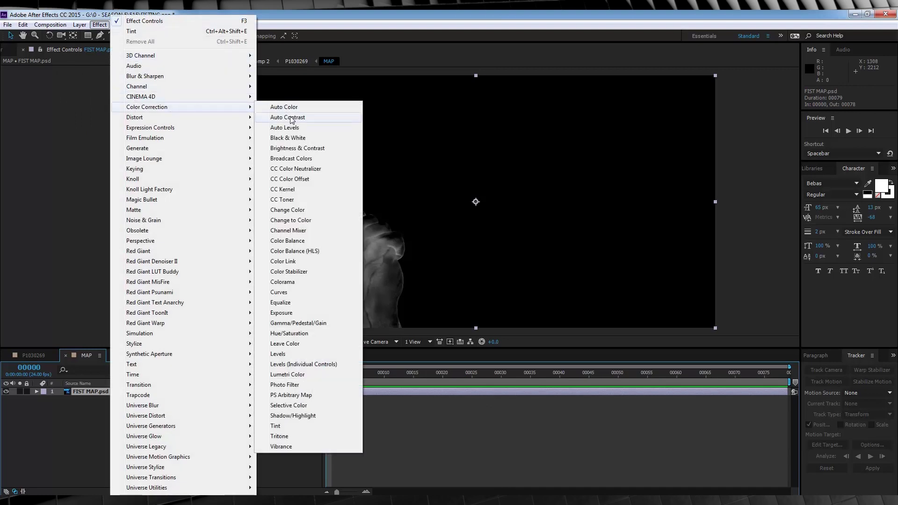
click(302, 150)
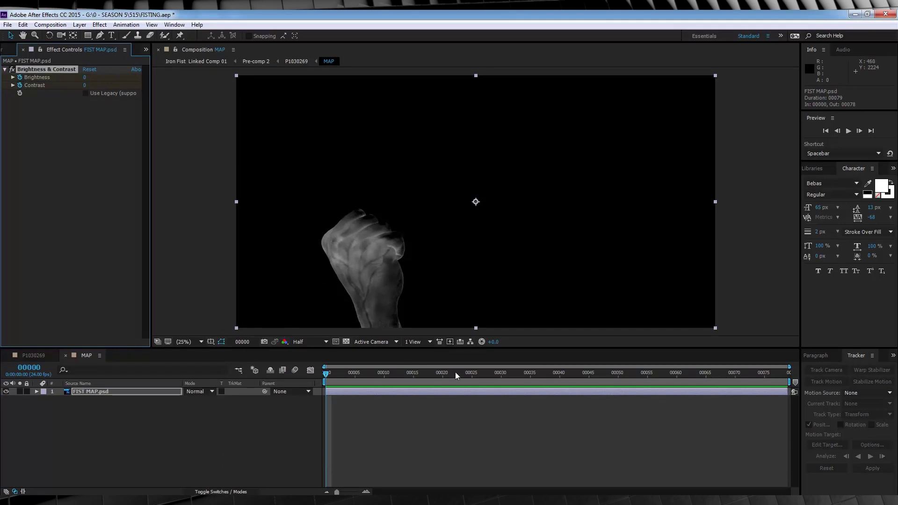
Set brightness 22 and contrast 50 at frame 25, then preview against the P1030269 footage.
click(473, 373)
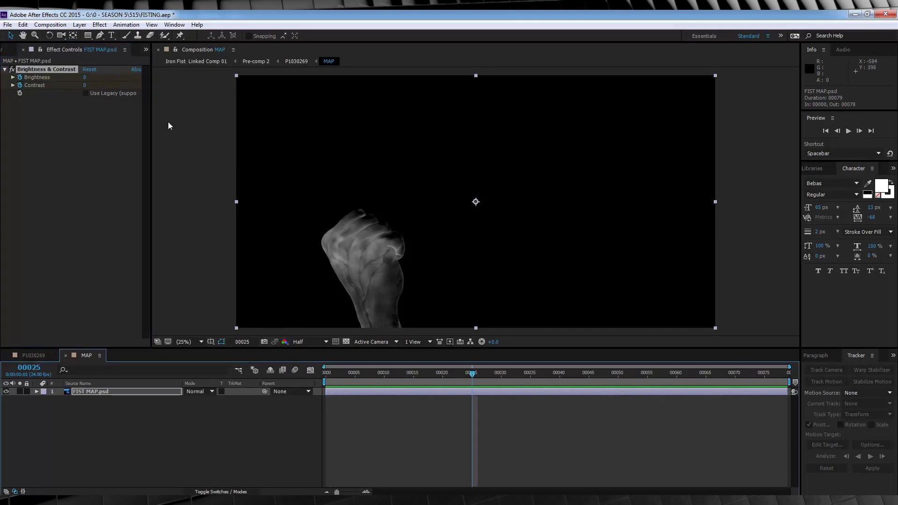
click(88, 78)
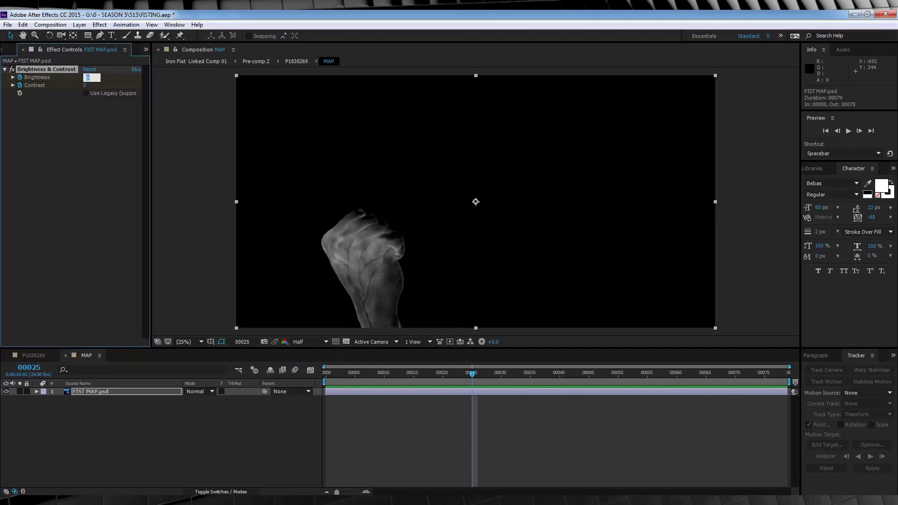
text(22)
key(Return)
click(86, 86)
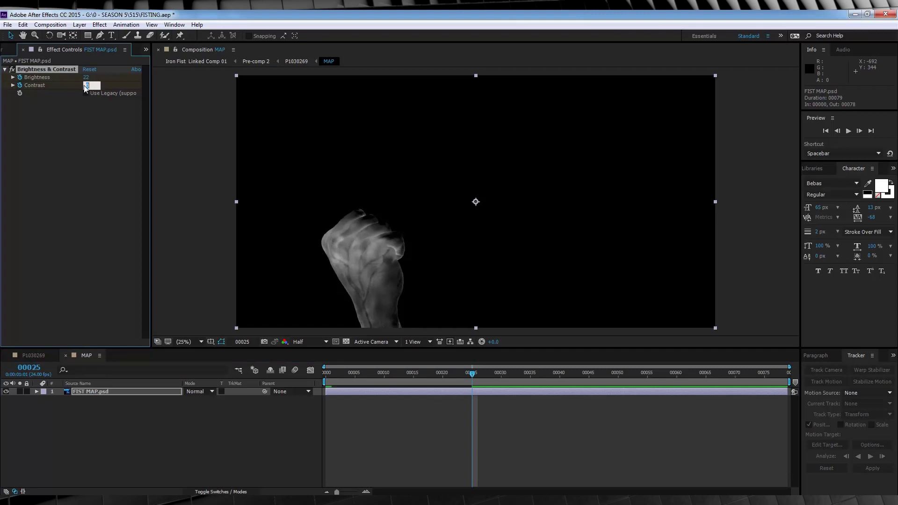
text(5)
key(Return)
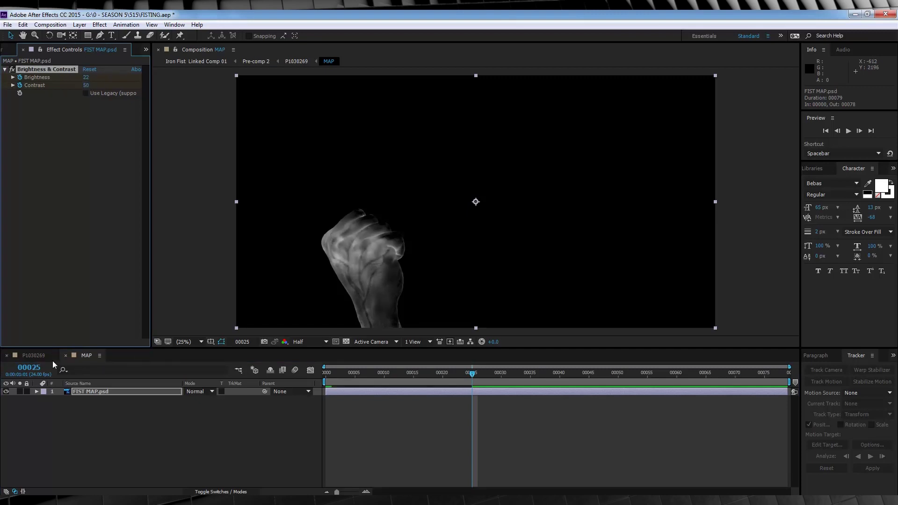
mouse_move(338, 376)
mouse_down()
mouse_move(324, 373)
mouse_move(484, 379)
mouse_move(286, 374)
mouse_up()
click(27, 355)
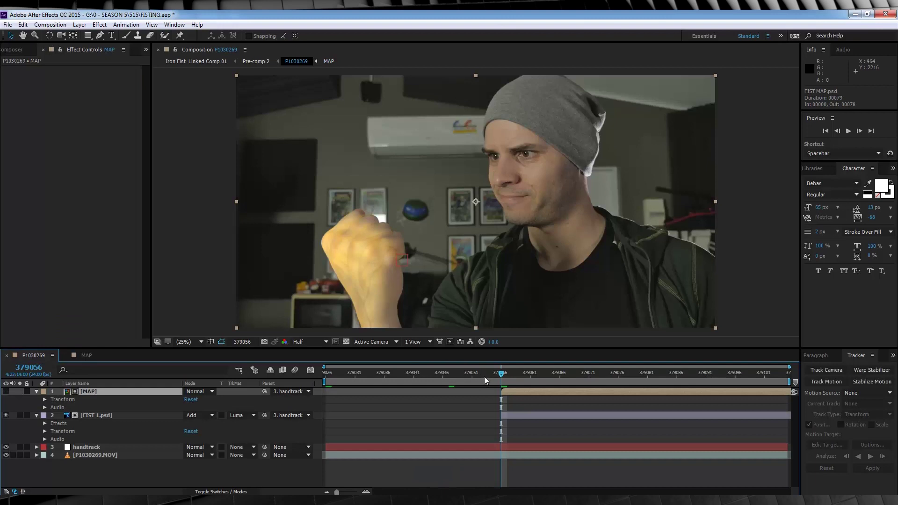
mouse_move(508, 377)
mouse_down()
mouse_move(819, 379)
mouse_move(501, 379)
mouse_up()
Add two new adjustment layers in the MAP composition.
click(88, 355)
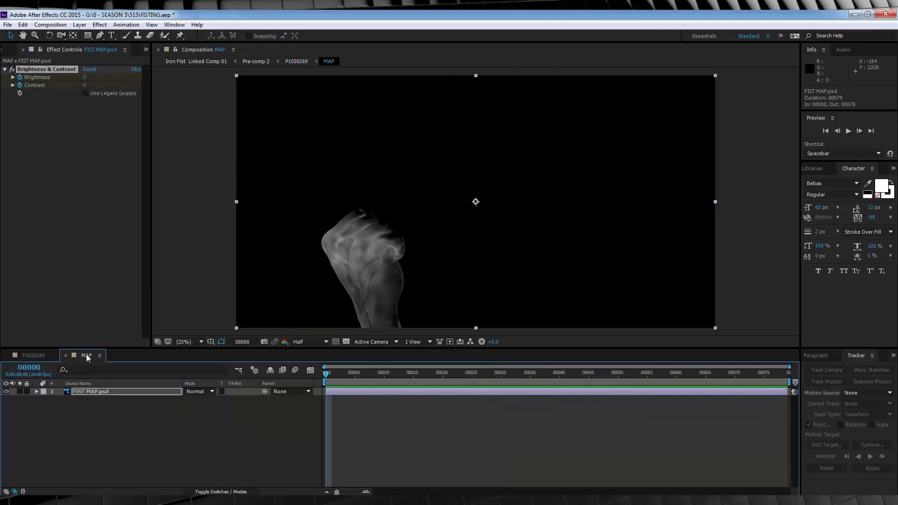
click(80, 24)
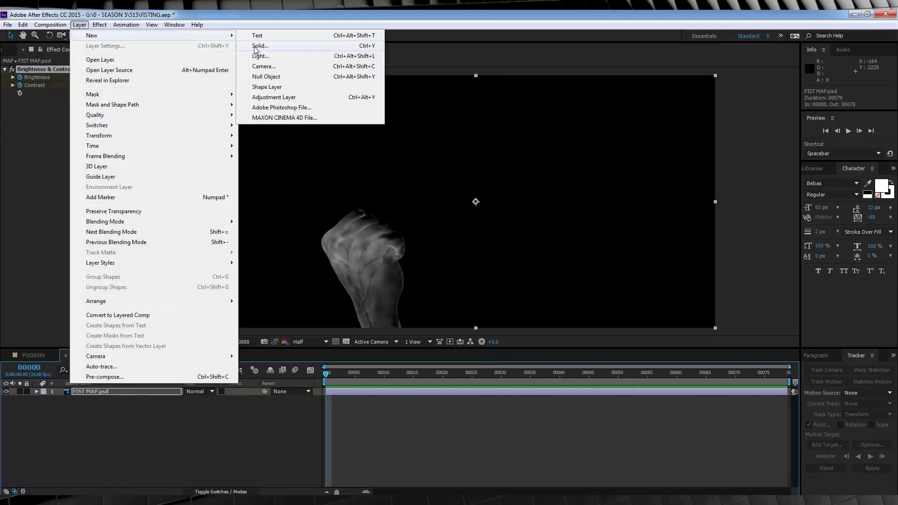
click(267, 98)
click(80, 25)
mouse_move(91, 35)
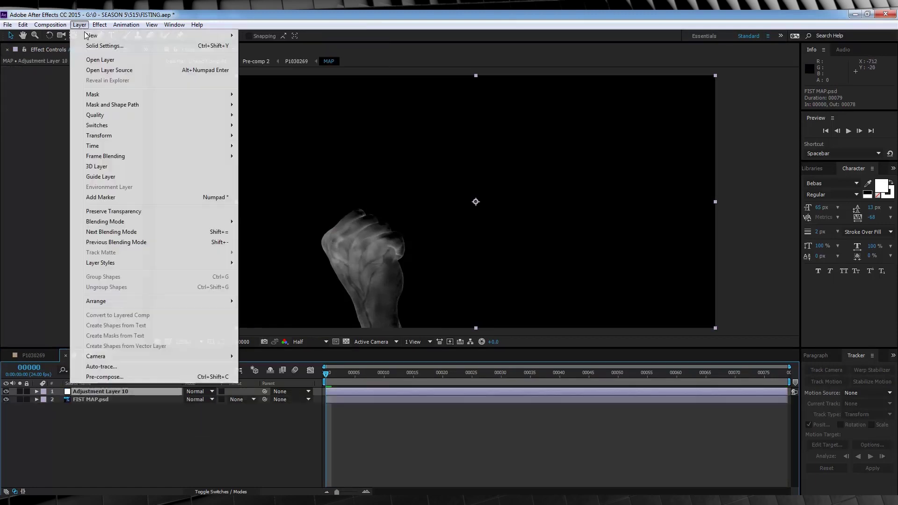
click(291, 97)
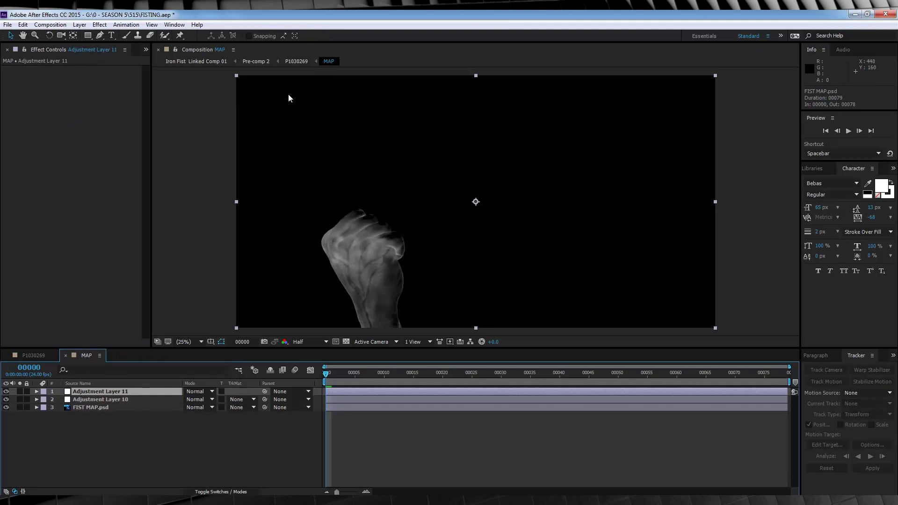
Mask around the fist on the lower adjustment layer with a 54-pixel feather.
key(ctrl+Down)
key(g)
click(306, 280)
click(407, 301)
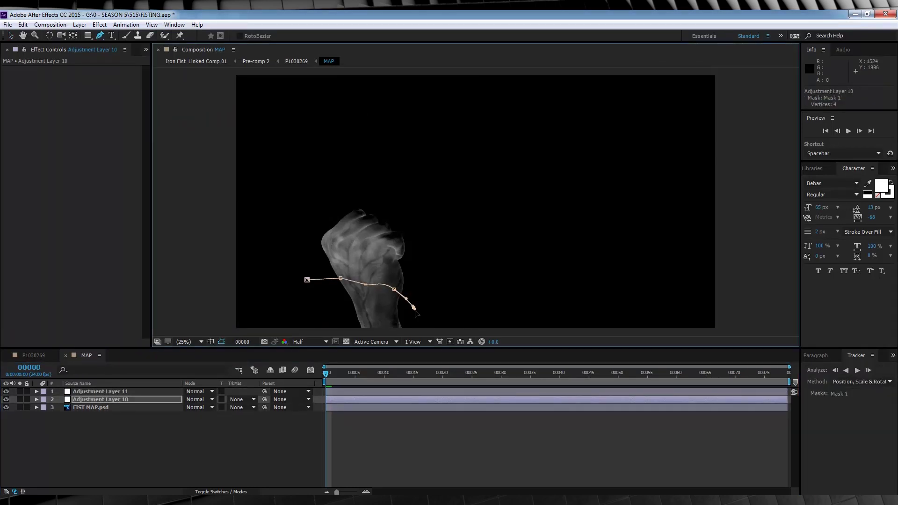
key(comma)
click(451, 274)
click(411, 269)
click(392, 255)
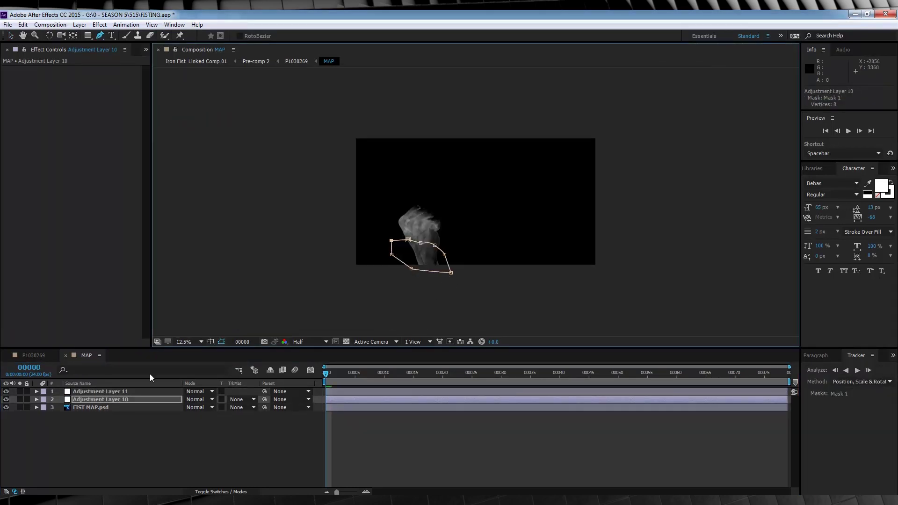
key(f)
drag(214, 416, 231, 416)
Mask the fist on the upper adjustment layer with a 12-pixel feather and apply Camera Lens Blur.
key(ctrl+Up)
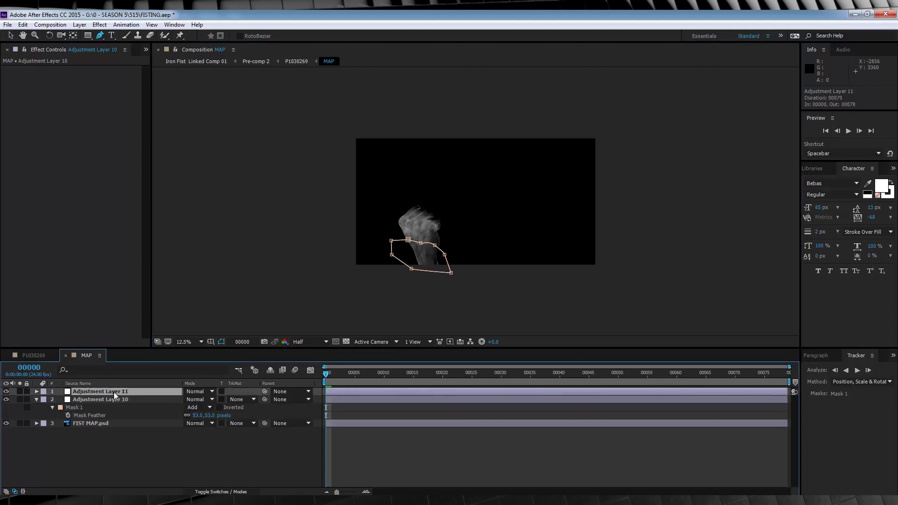
key(period)
click(389, 293)
click(360, 298)
click(333, 284)
click(324, 246)
click(336, 230)
click(348, 225)
click(371, 240)
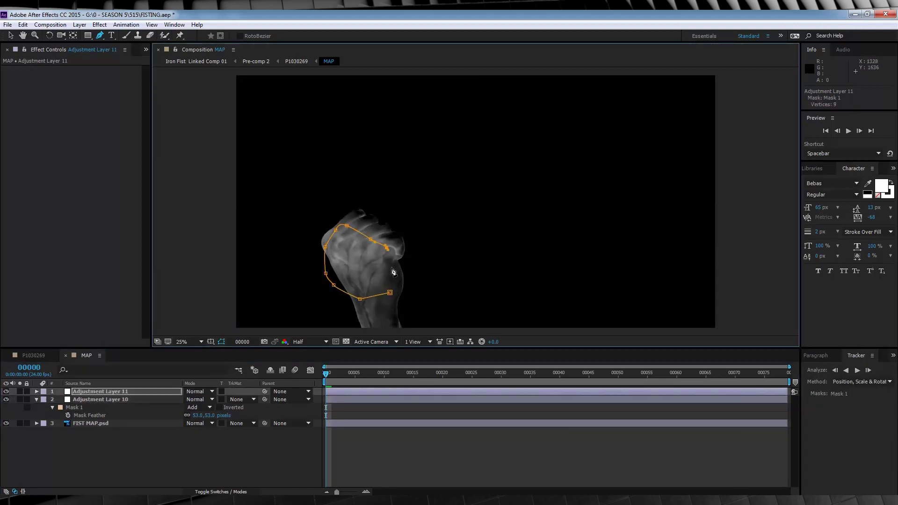
click(392, 266)
click(390, 293)
drag(334, 285, 348, 287)
key(f)
drag(198, 407, 211, 407)
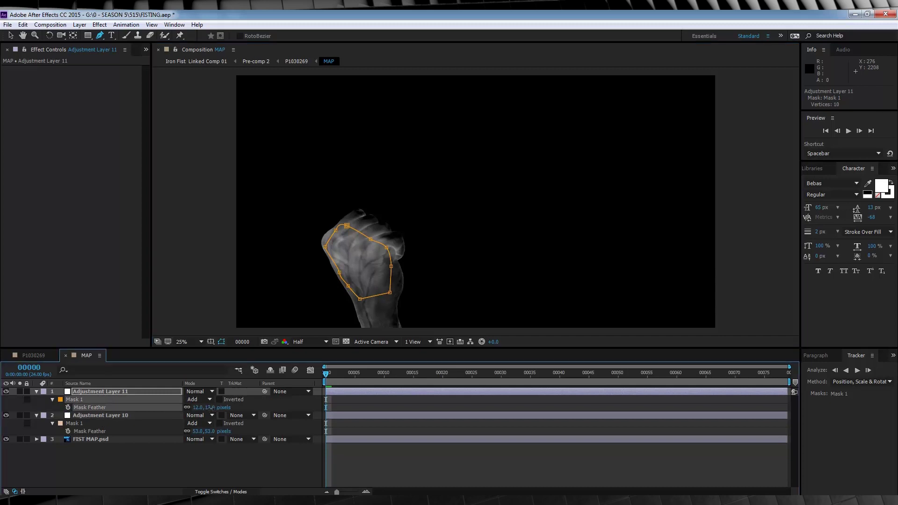
click(99, 25)
mouse_move(113, 118)
click(295, 99)
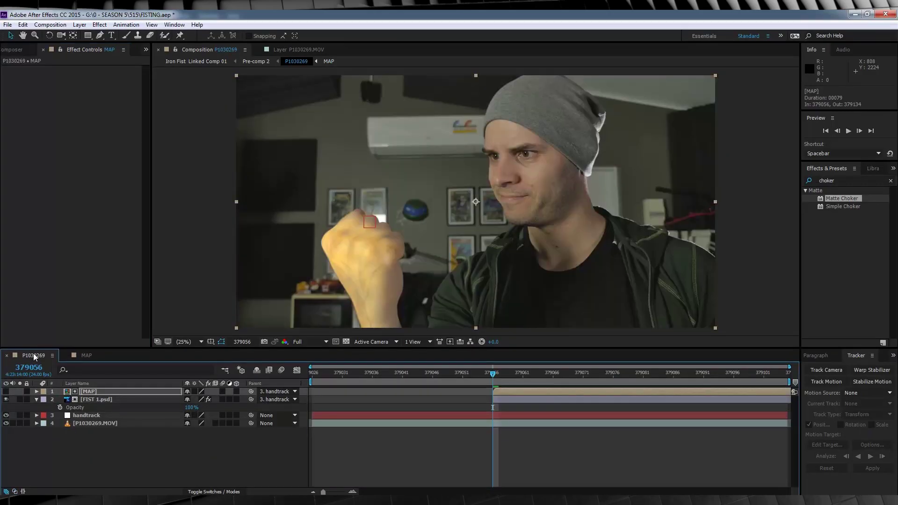
Keyframe MAP opacity from 2% to 100% ten frames later and preview the fade-in.
click(91, 392)
key(t)
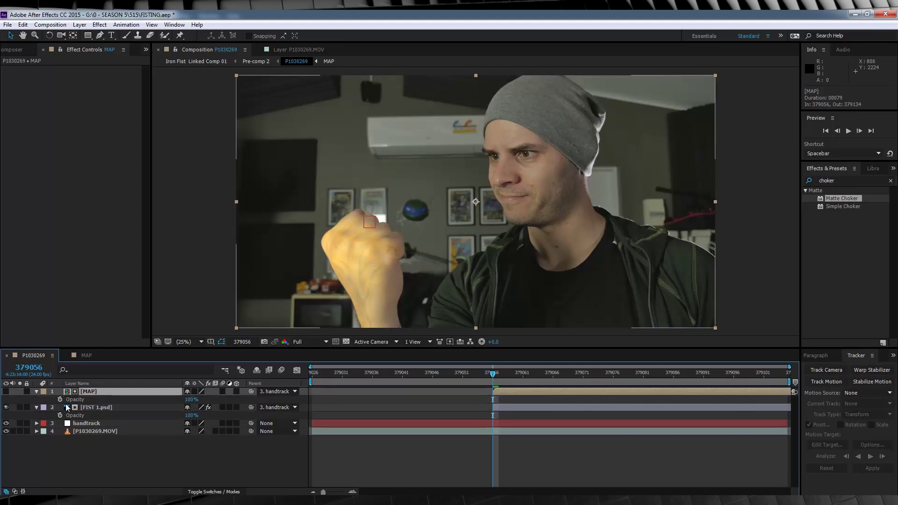
drag(191, 403, 127, 402)
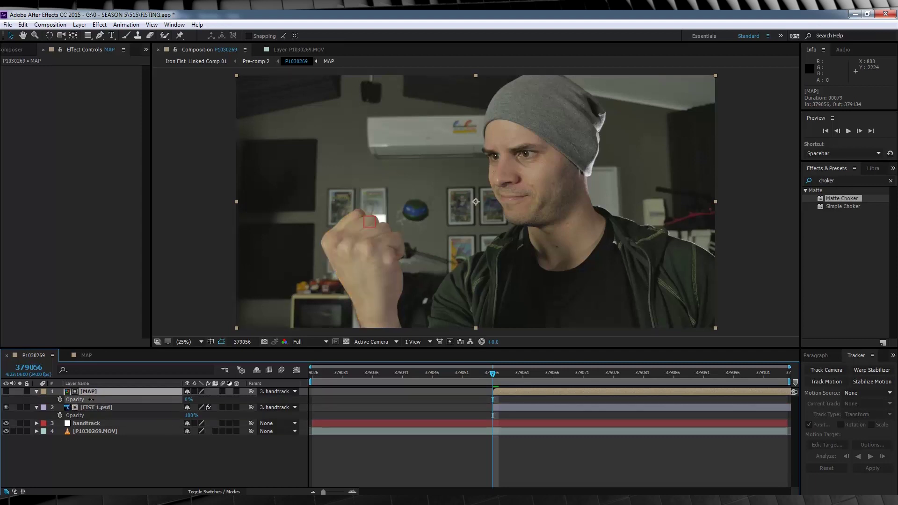
click(60, 400)
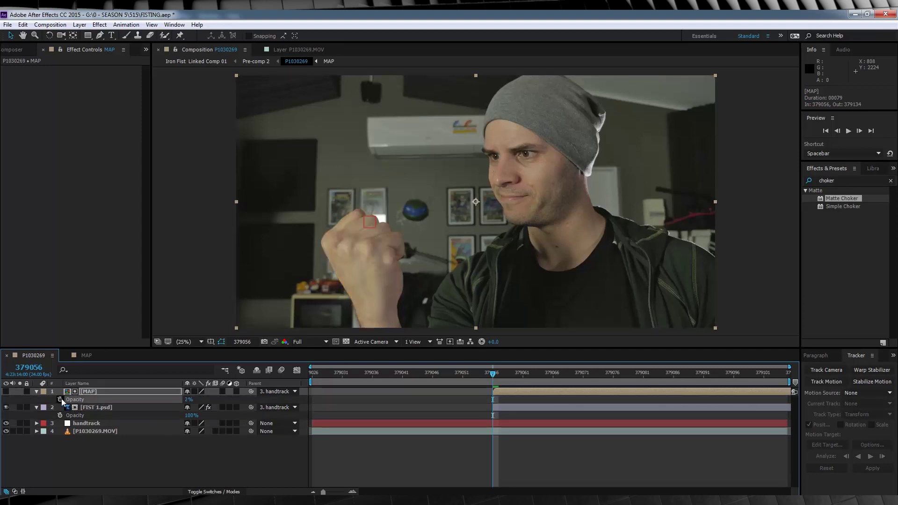
click(553, 373)
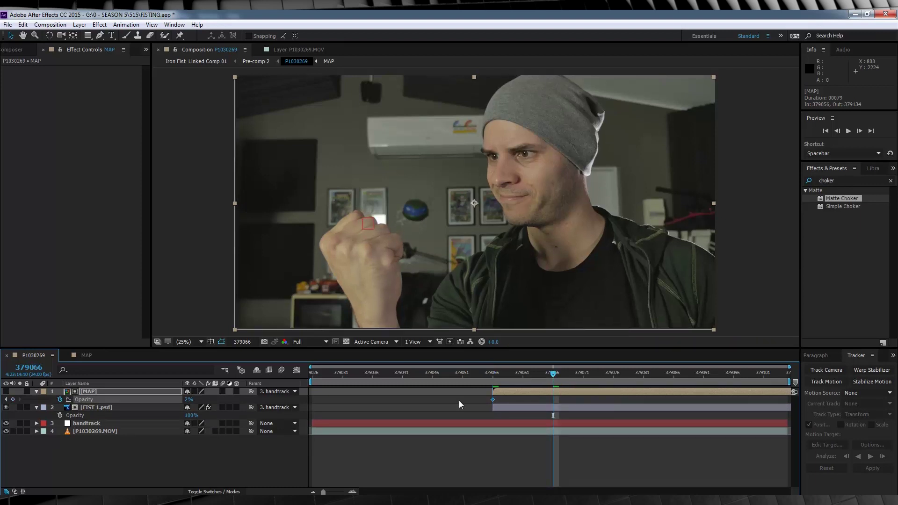
click(188, 399)
text(100)
key(Return)
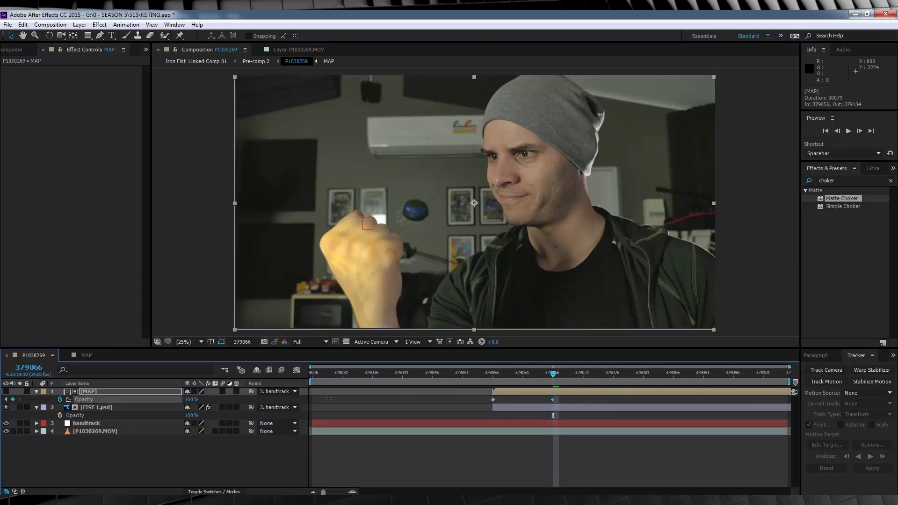
mouse_move(493, 373)
mouse_down()
mouse_move(545, 374)
mouse_move(487, 374)
mouse_up()
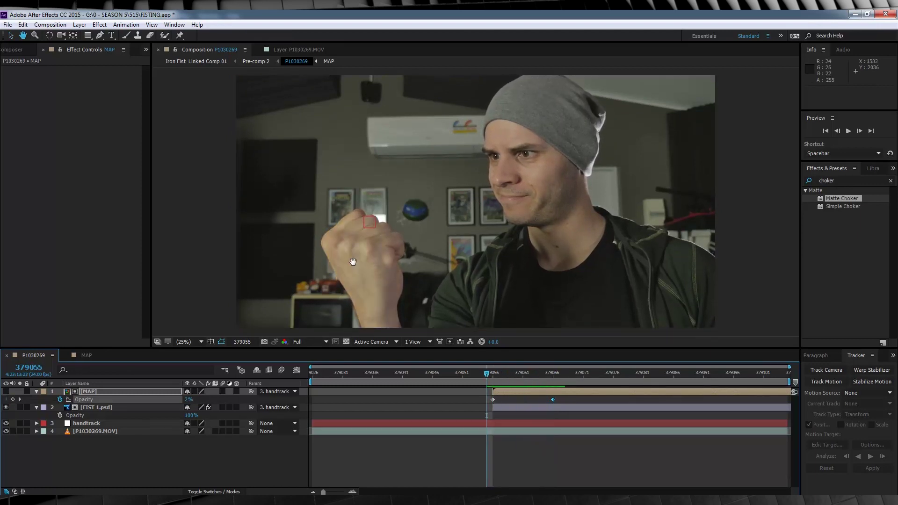
Add two adjustment layers to P1030269 and rename them glow and falloff.
click(63, 27)
mouse_move(92, 36)
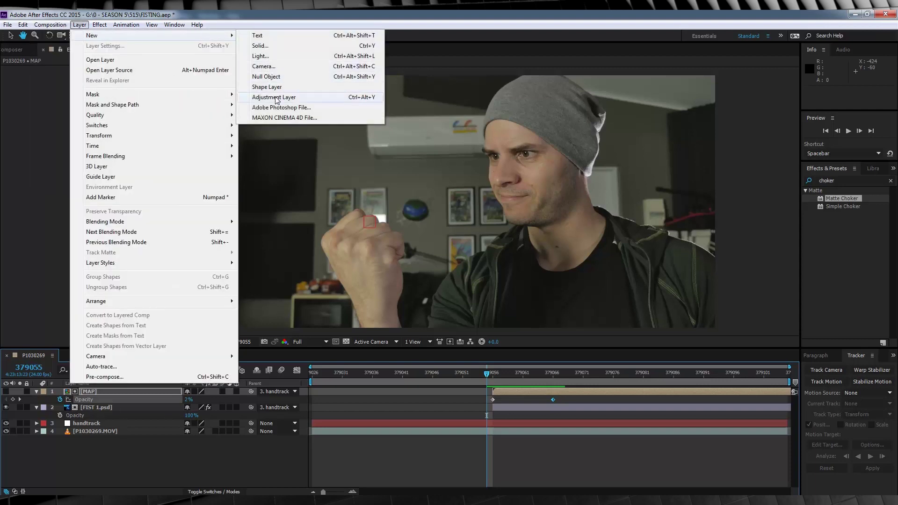
click(275, 97)
click(80, 25)
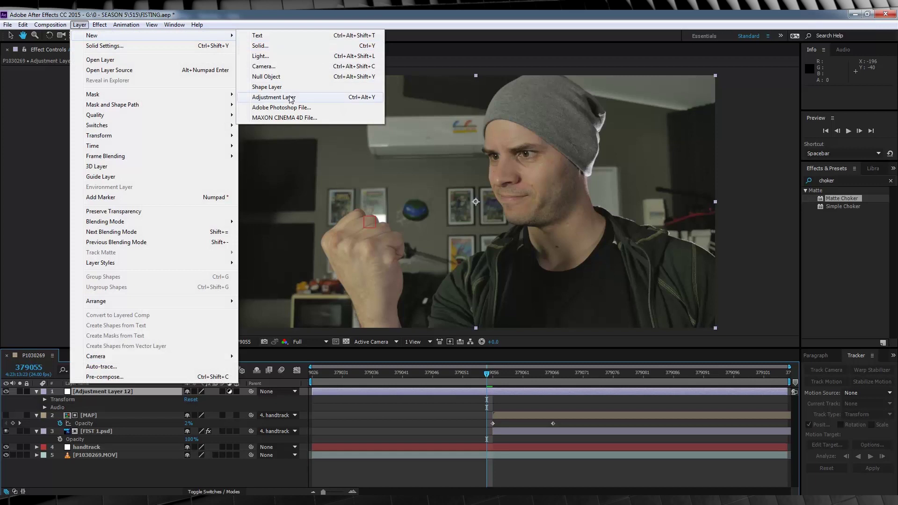
click(288, 97)
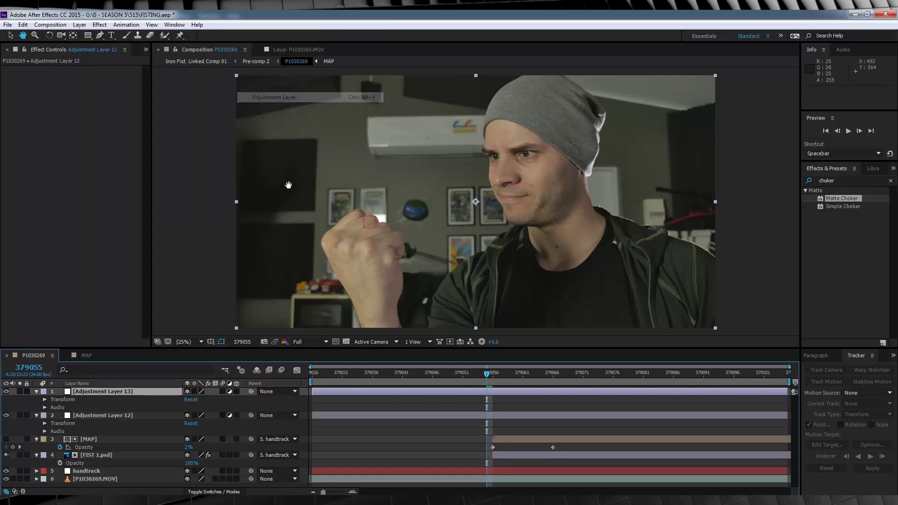
click(101, 418)
key(Return)
text(glow)
click(90, 393)
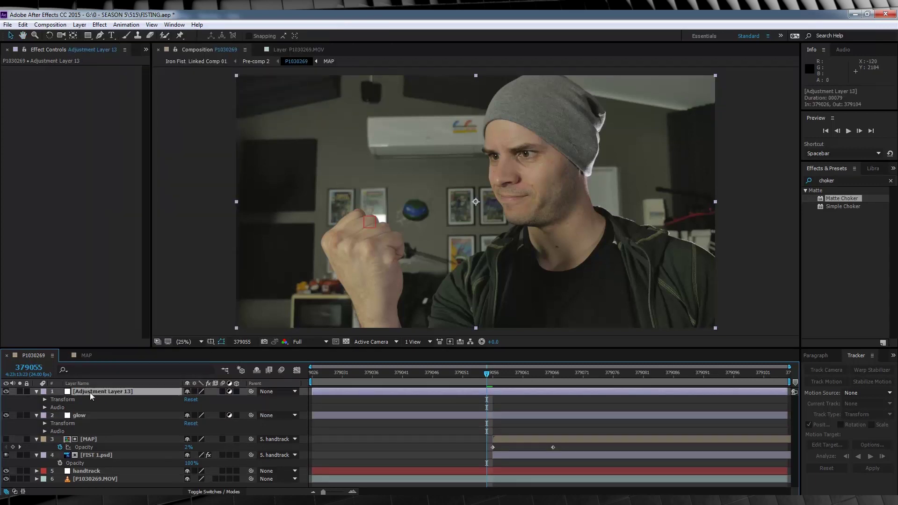
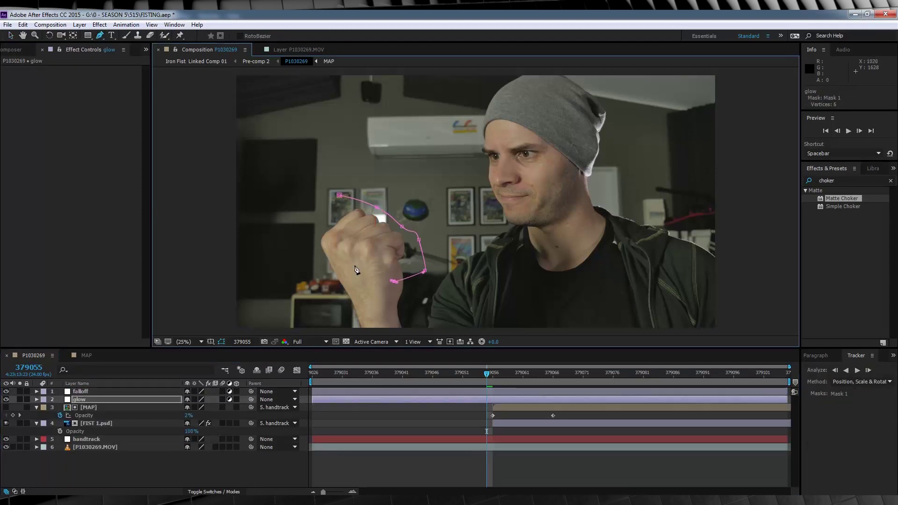
Outline the fist with a closed RotoBezier mask on the glow layer and feather it 130 pixels.
click(394, 282)
click(307, 237)
click(339, 195)
key(f)
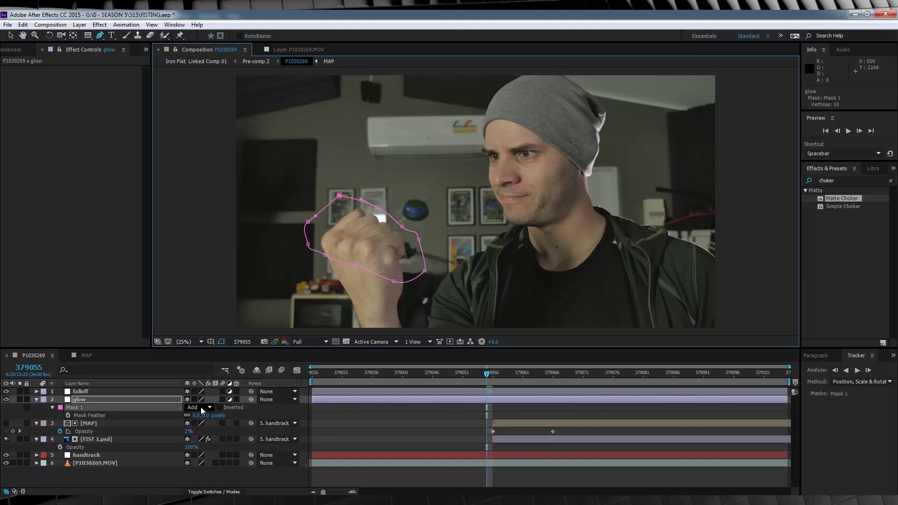
click(206, 415)
key(Return)
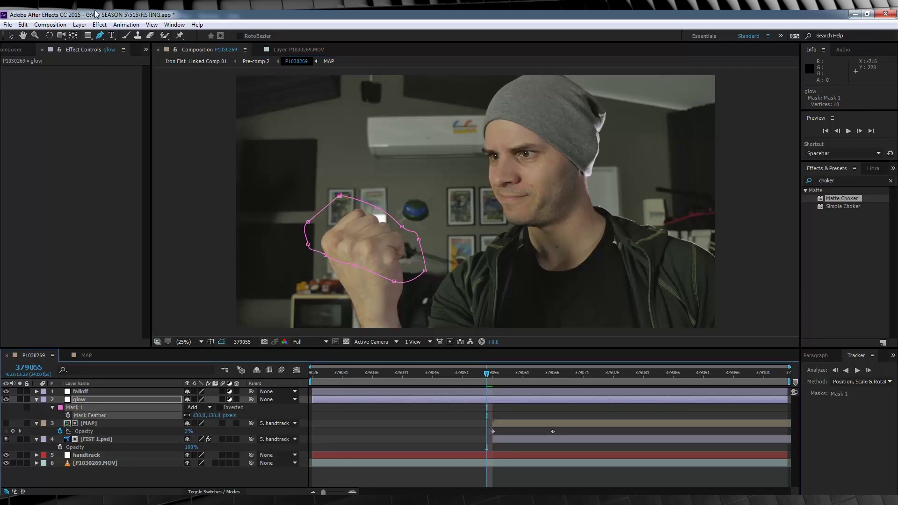
Apply Stylize > Glow to the glow layer with 75% threshold and 750 radius.
click(98, 24)
mouse_move(134, 343)
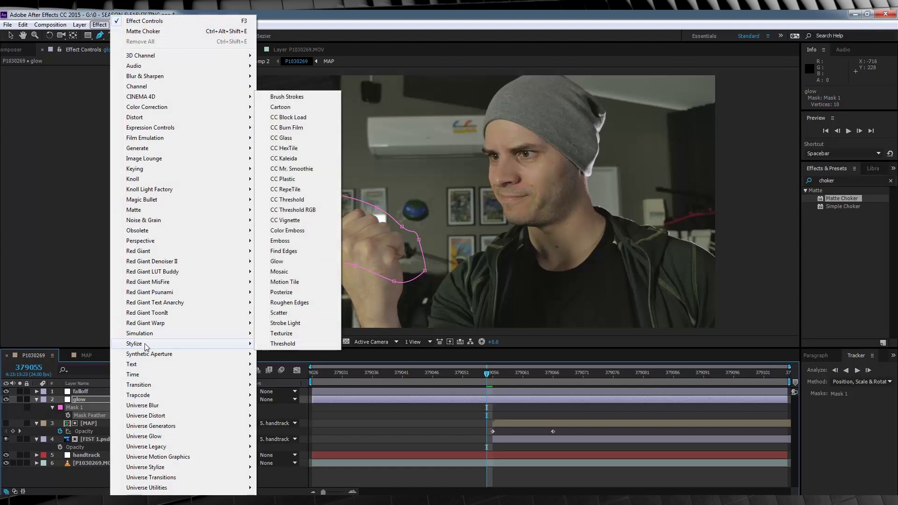
click(278, 261)
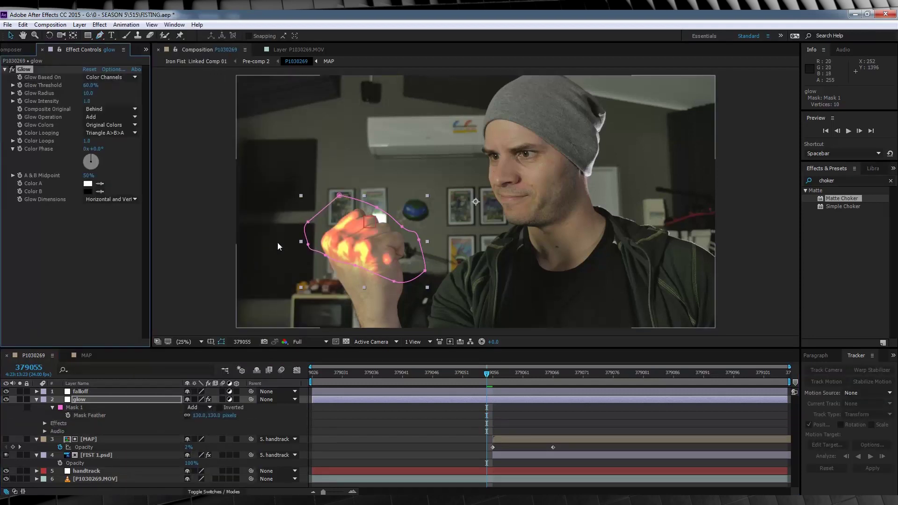
drag(88, 85, 89, 88)
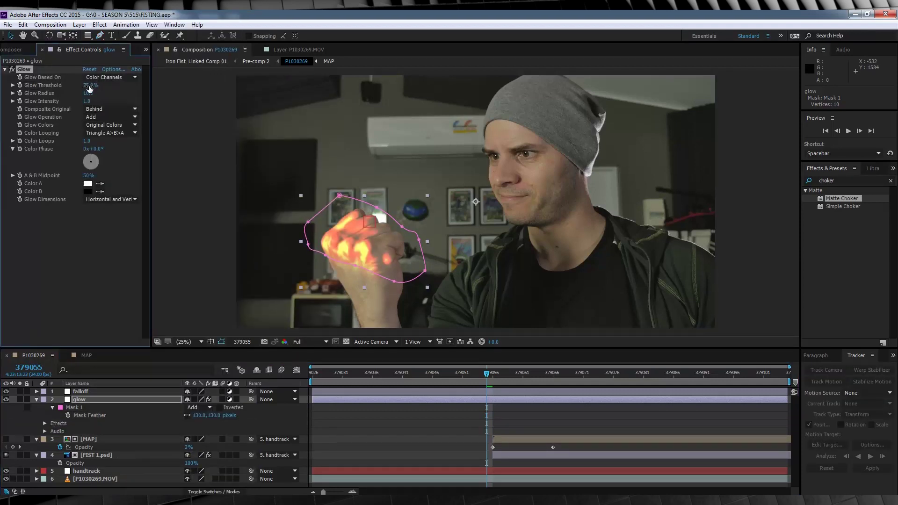
click(88, 93)
text(750)
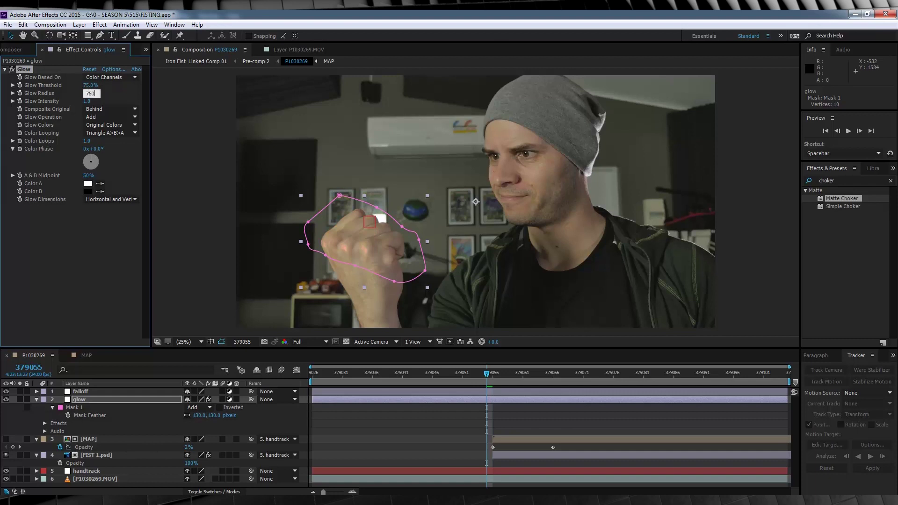
key(Return)
Set the Glow's Color A to a saturated yellow.
click(87, 183)
click(185, 224)
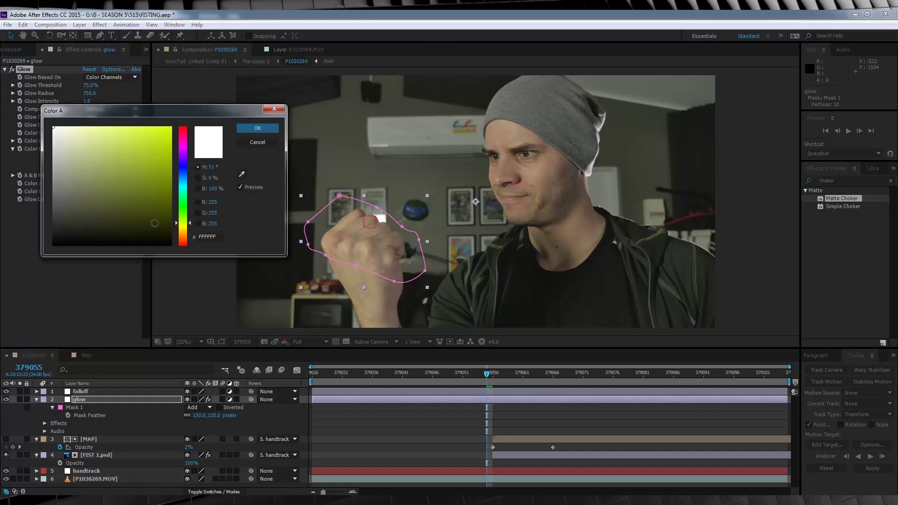
drag(154, 169, 165, 113)
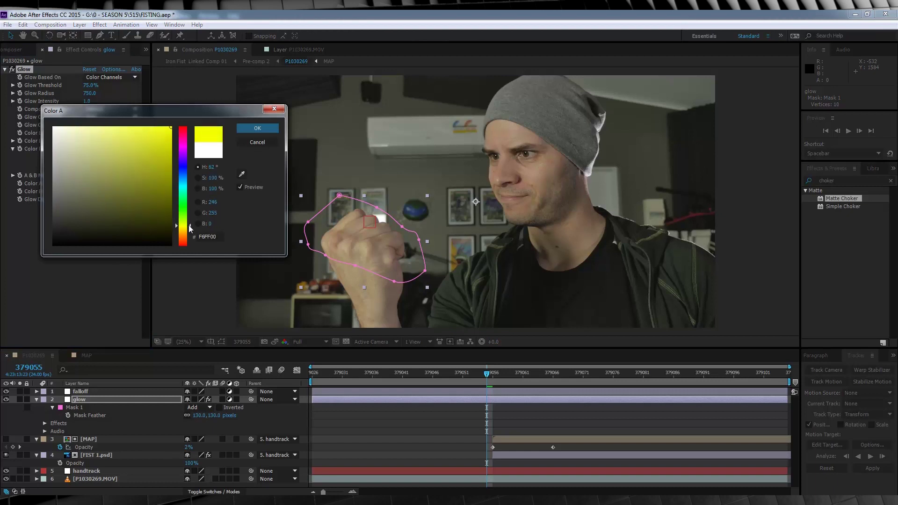
click(258, 130)
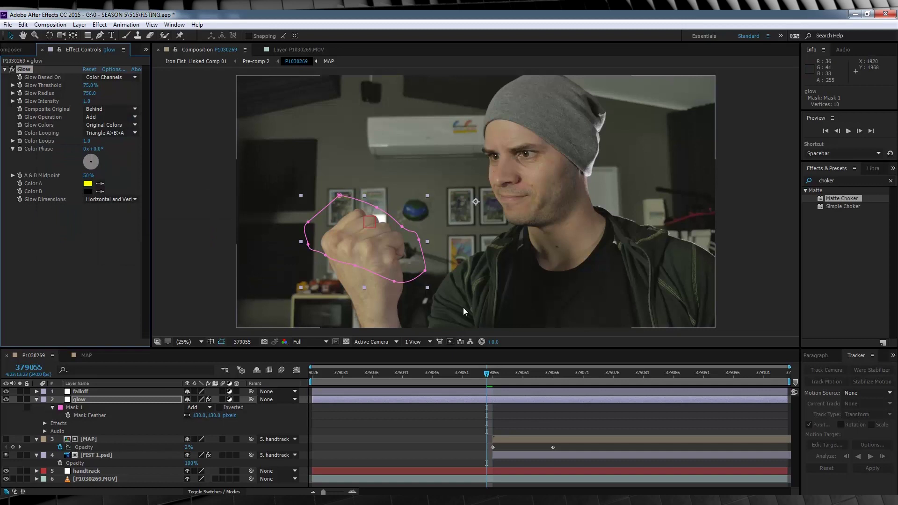
On the falloff layer, draw a closed mask around the head, beanie and chest, then reveal its feather.
click(84, 392)
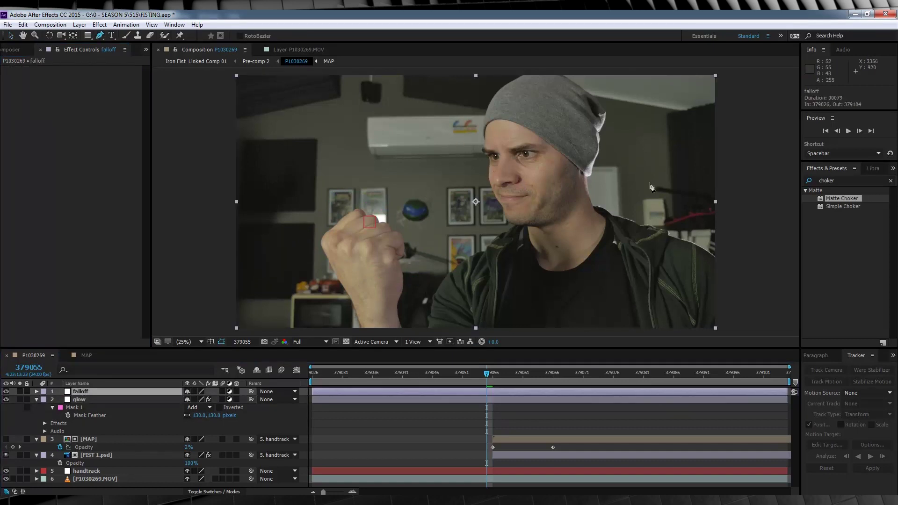
click(545, 86)
click(561, 116)
click(569, 154)
click(570, 184)
click(570, 210)
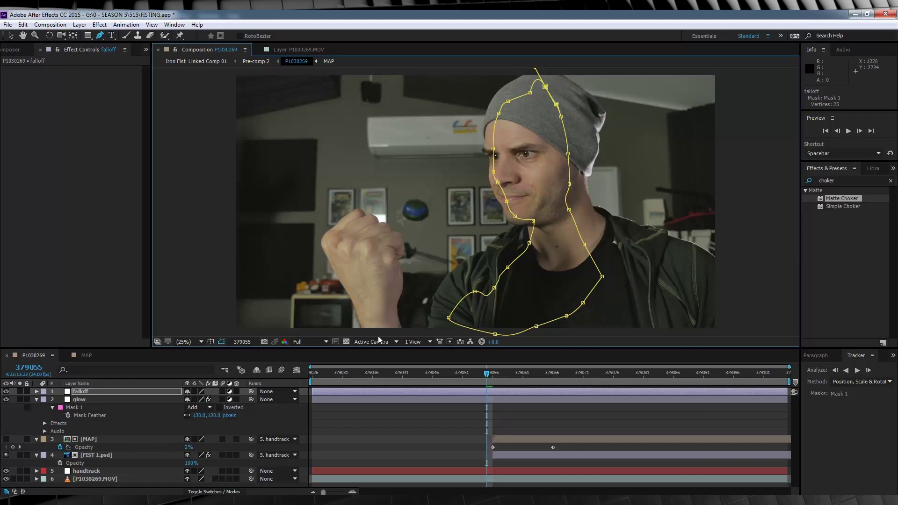
key(f)
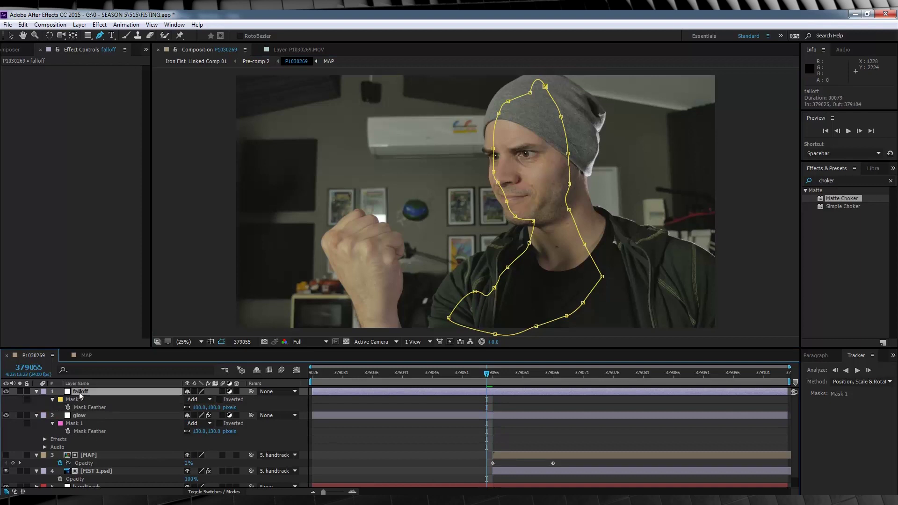
Apply Magic Bullet Colorista III to the falloff layer and slightly tint its highlight wheel.
click(100, 25)
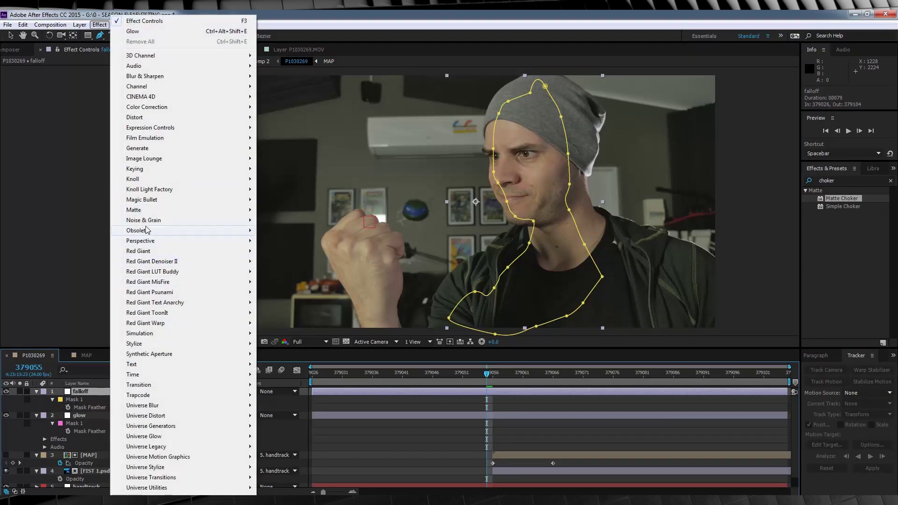
click(291, 210)
mouse_move(192, 196)
mouse_down()
mouse_move(233, 188)
mouse_move(212, 157)
mouse_up()
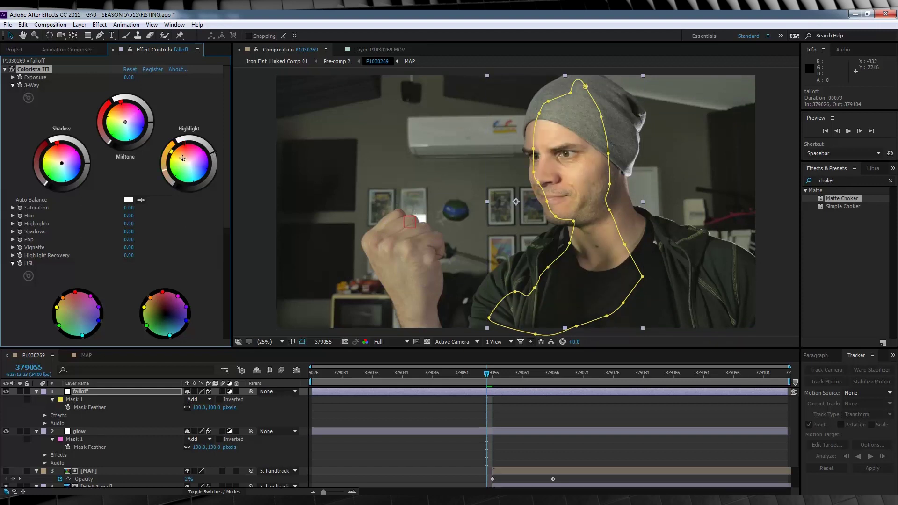
click(181, 158)
key(t)
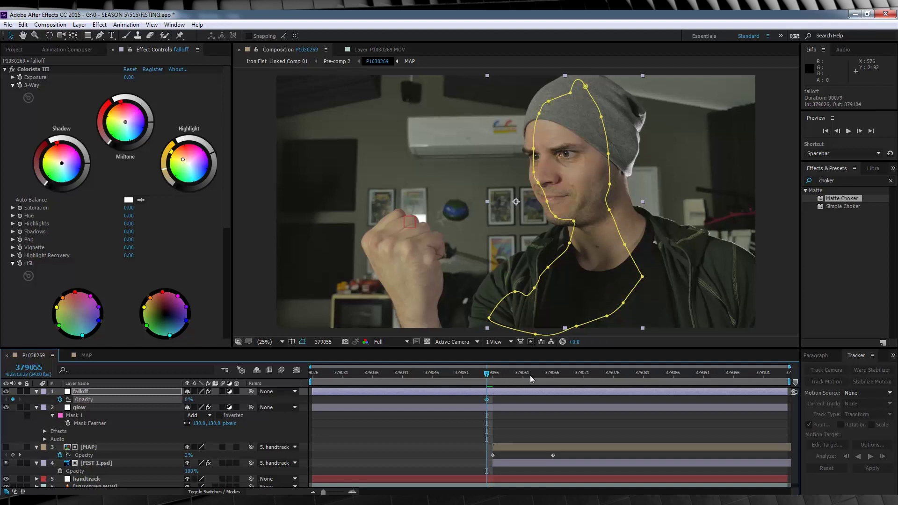
Raise the falloff opacity to 100% at frame 379066, then collapse layers and preview playback.
drag(542, 379, 553, 379)
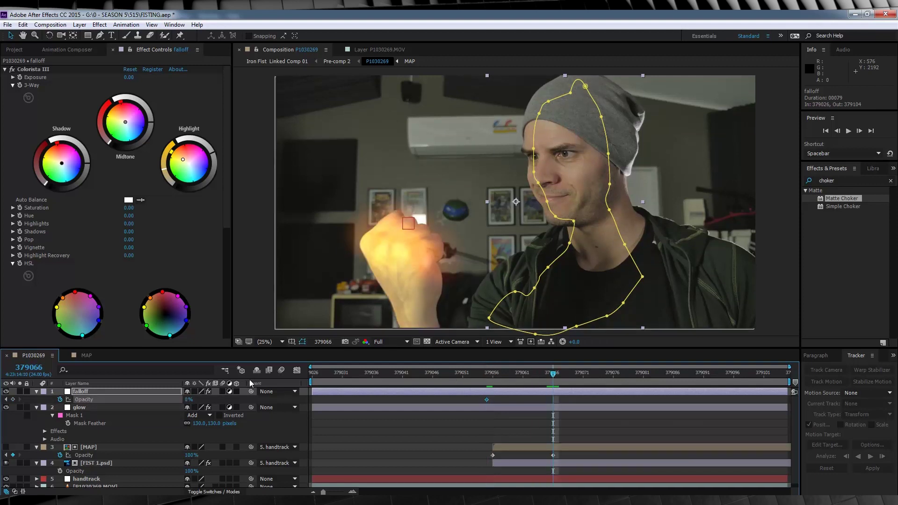
drag(194, 399, 264, 399)
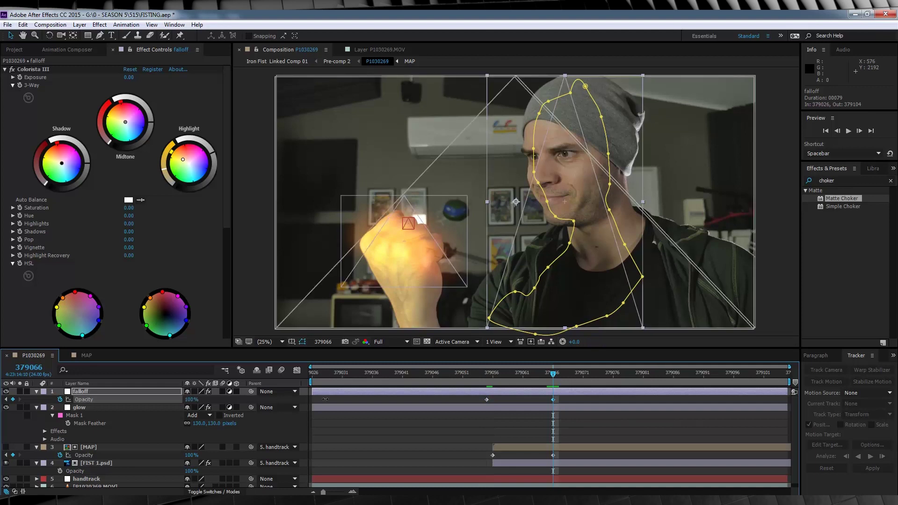
key(u)
key(space)
key(g)
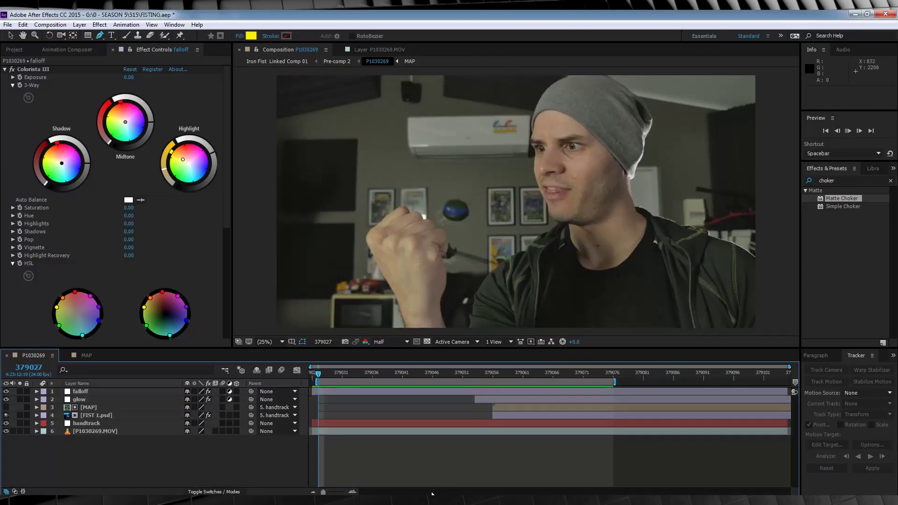